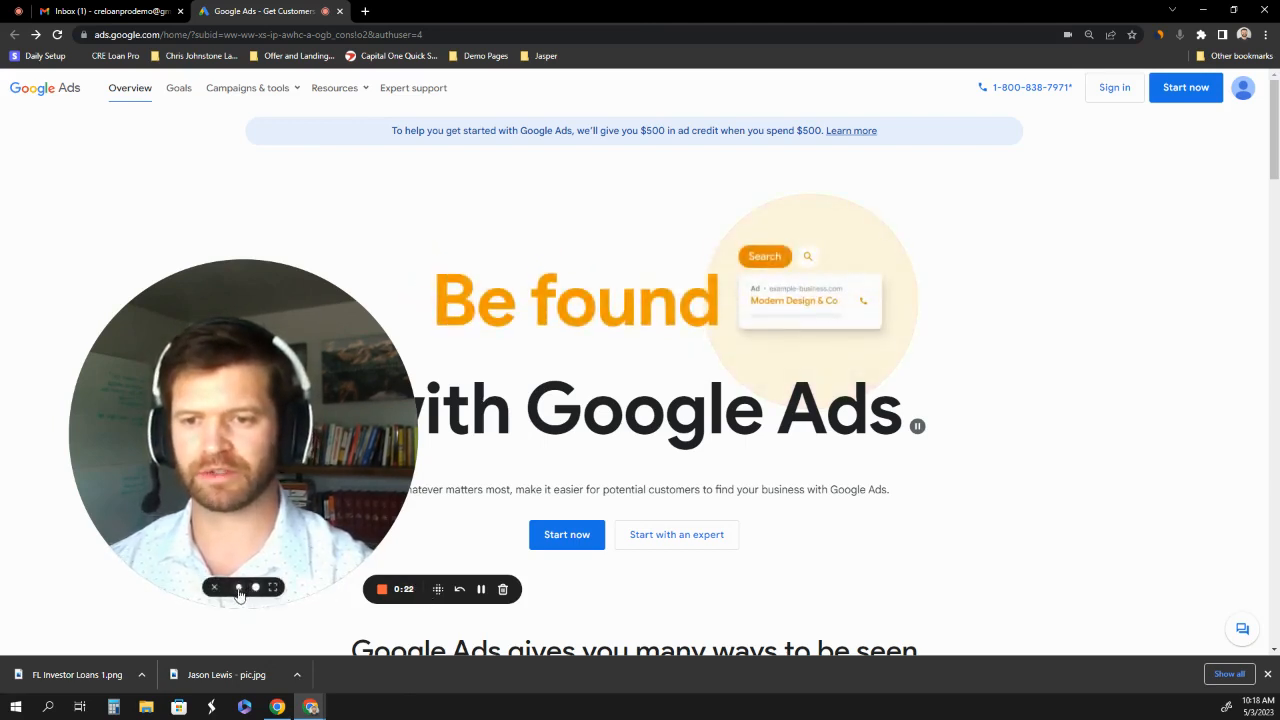
click(239, 588)
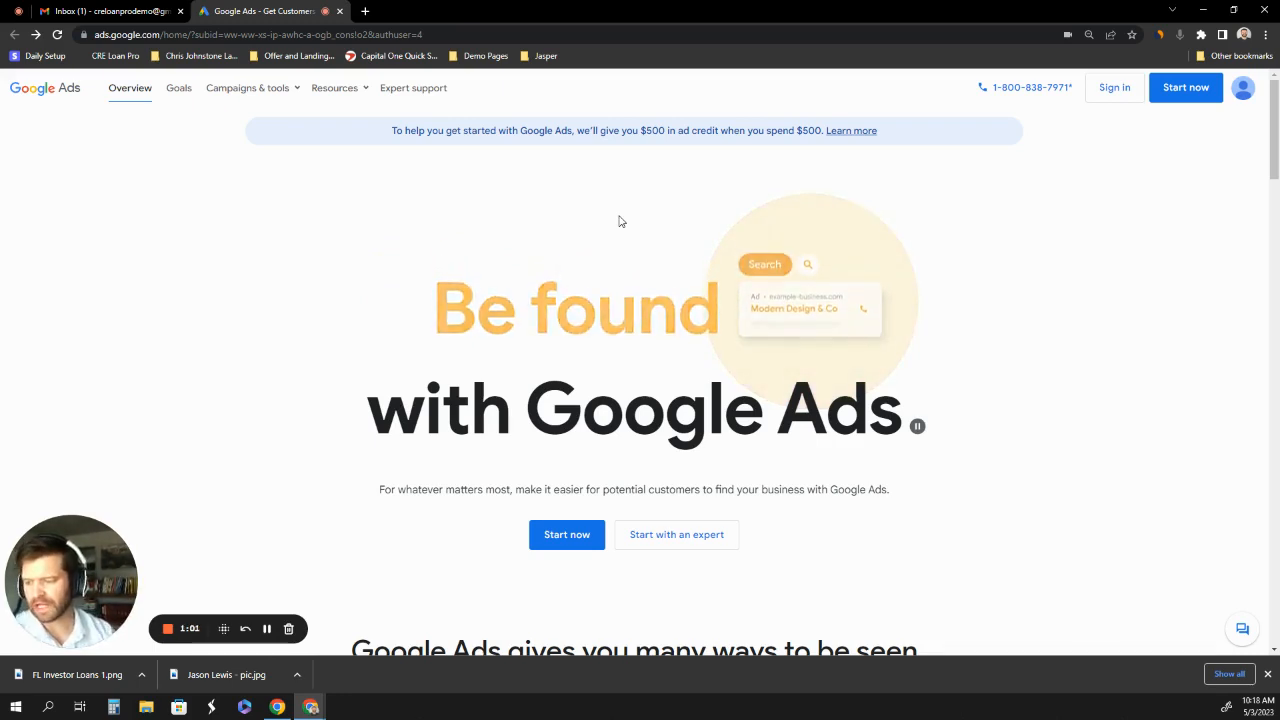
Sign in to Google Ads and switch to the demo Google account
click(1243, 89)
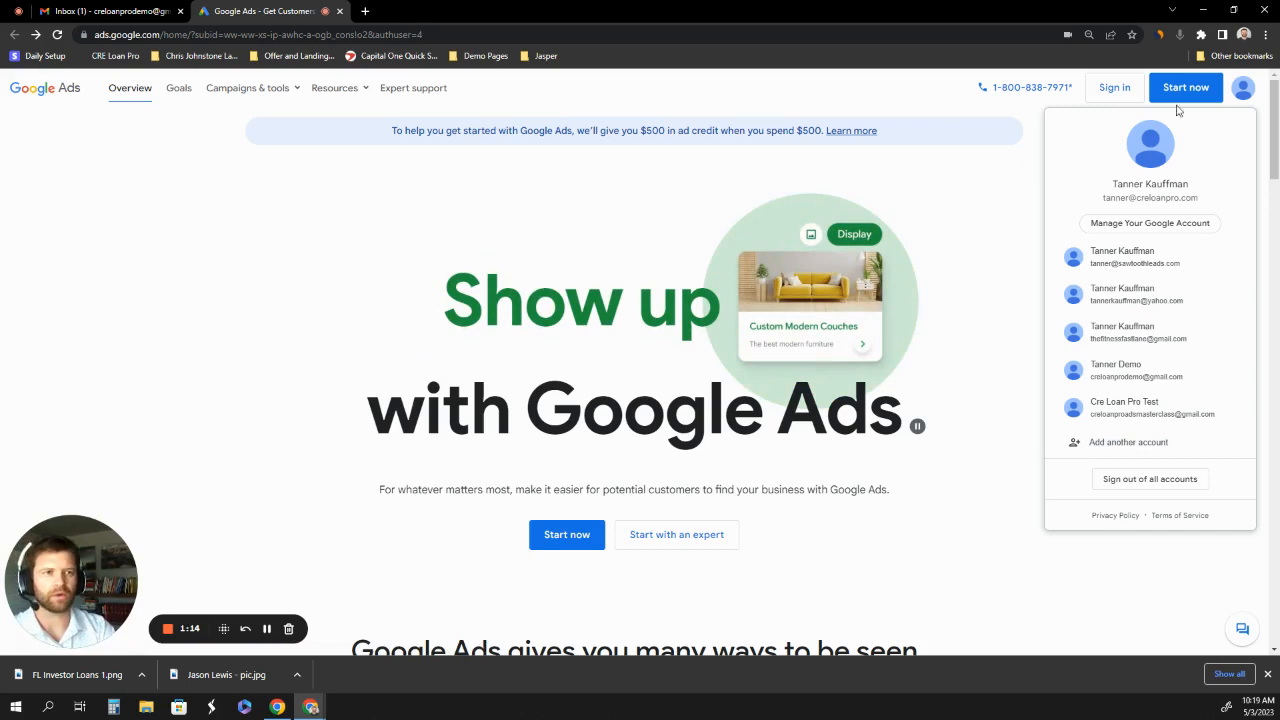
click(1244, 94)
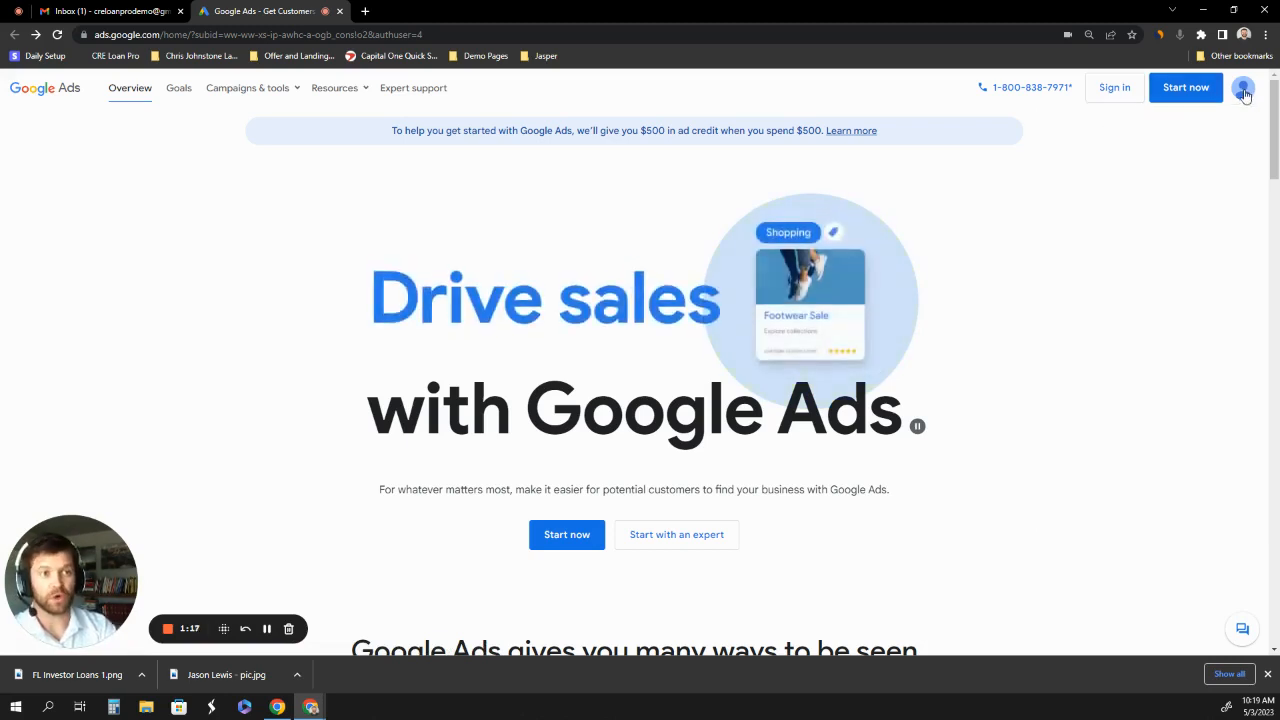
click(1117, 90)
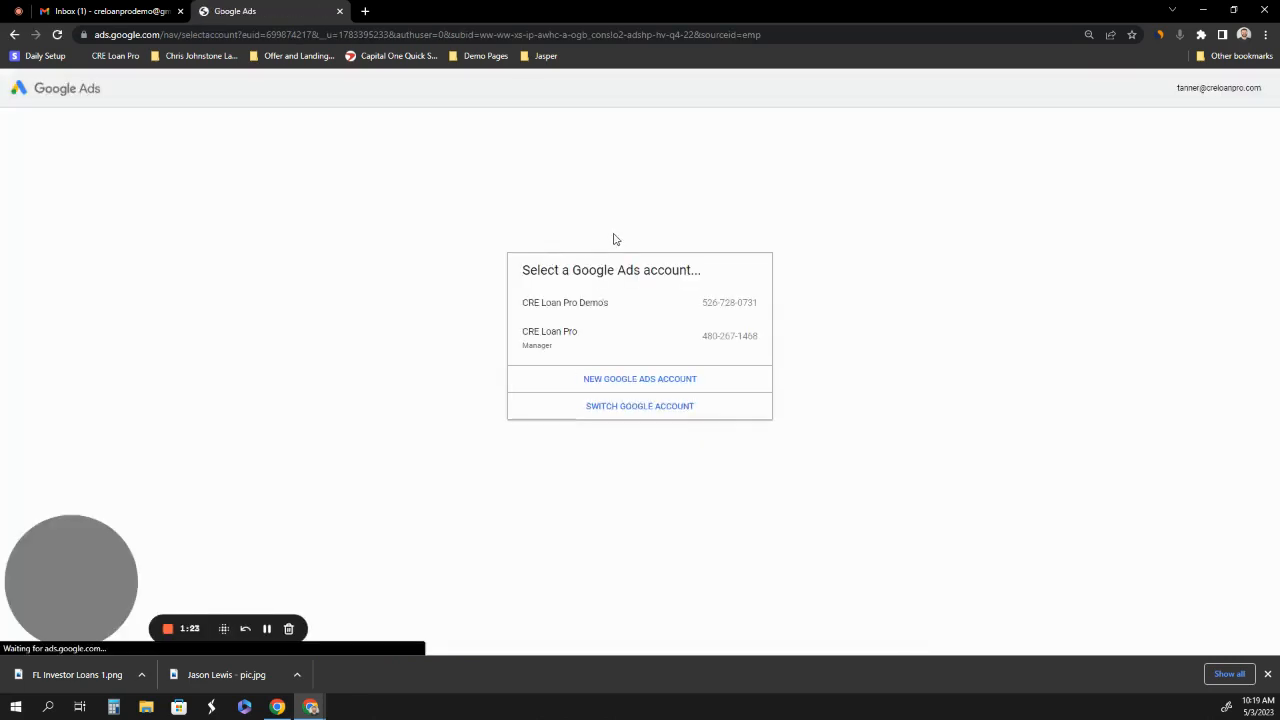
click(633, 408)
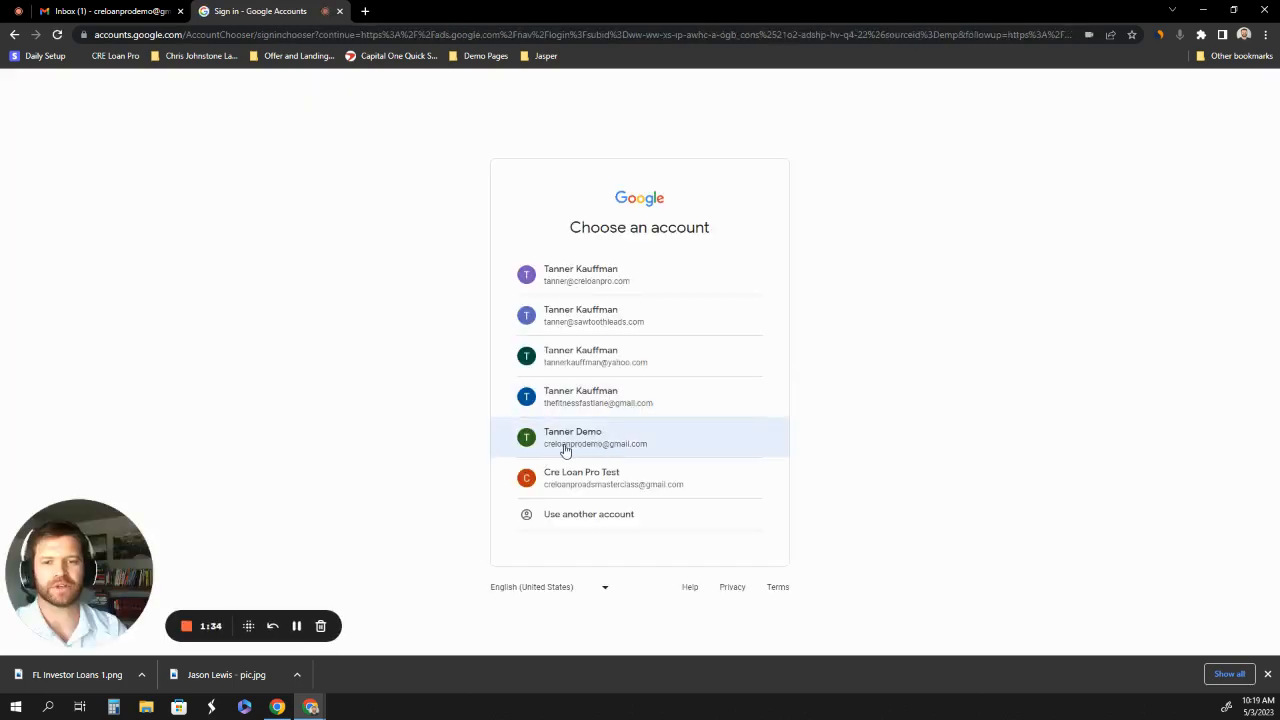
click(616, 440)
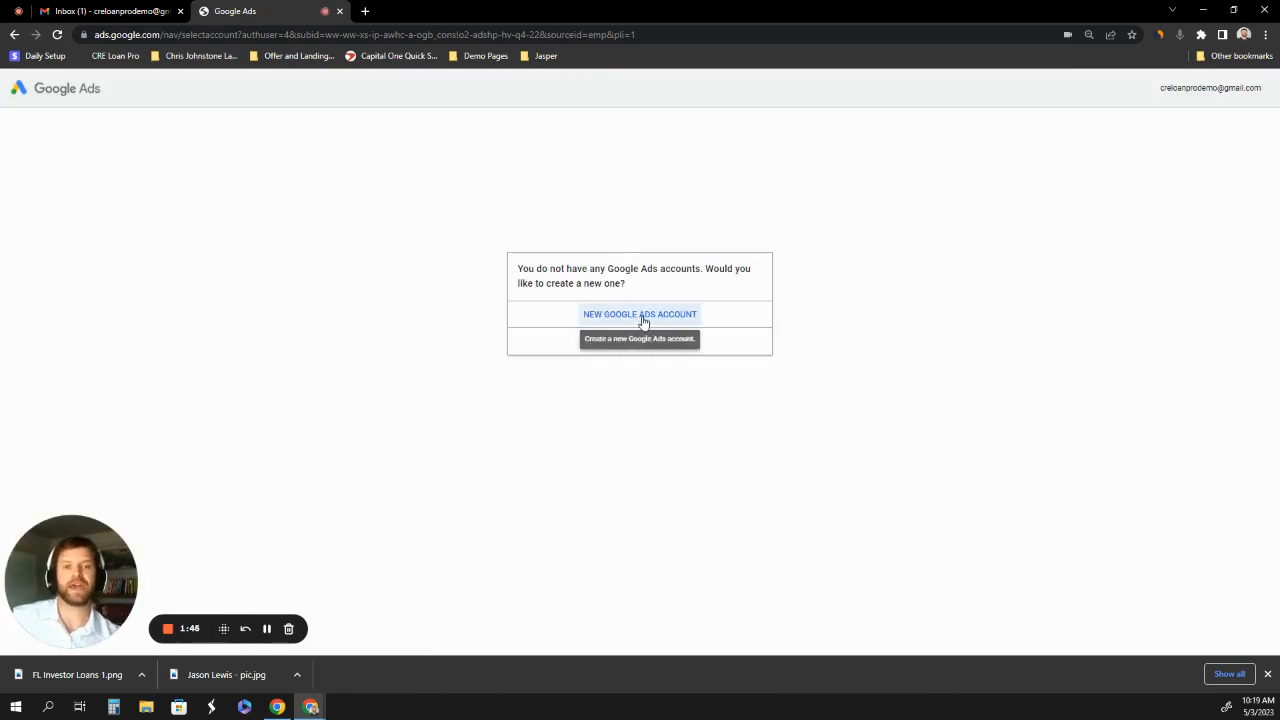
Create a new Google Ads account in Expert Mode and exit the introductory feature guide
click(643, 318)
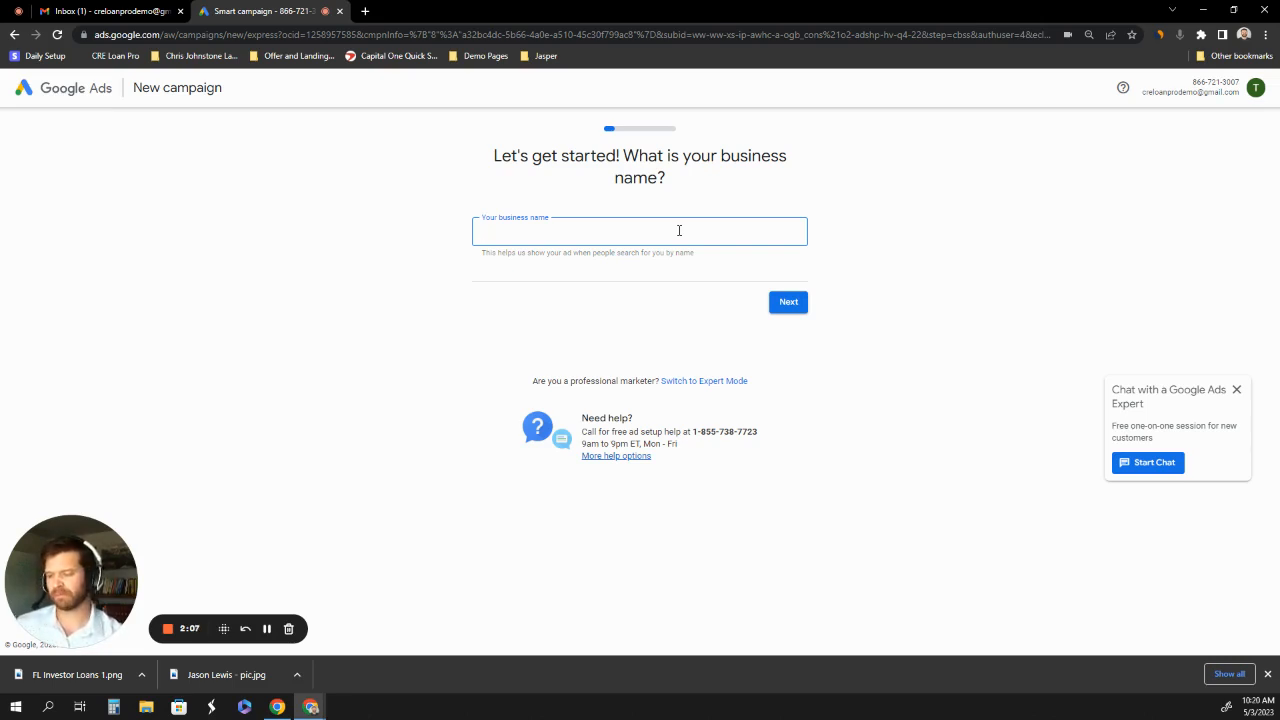
click(711, 386)
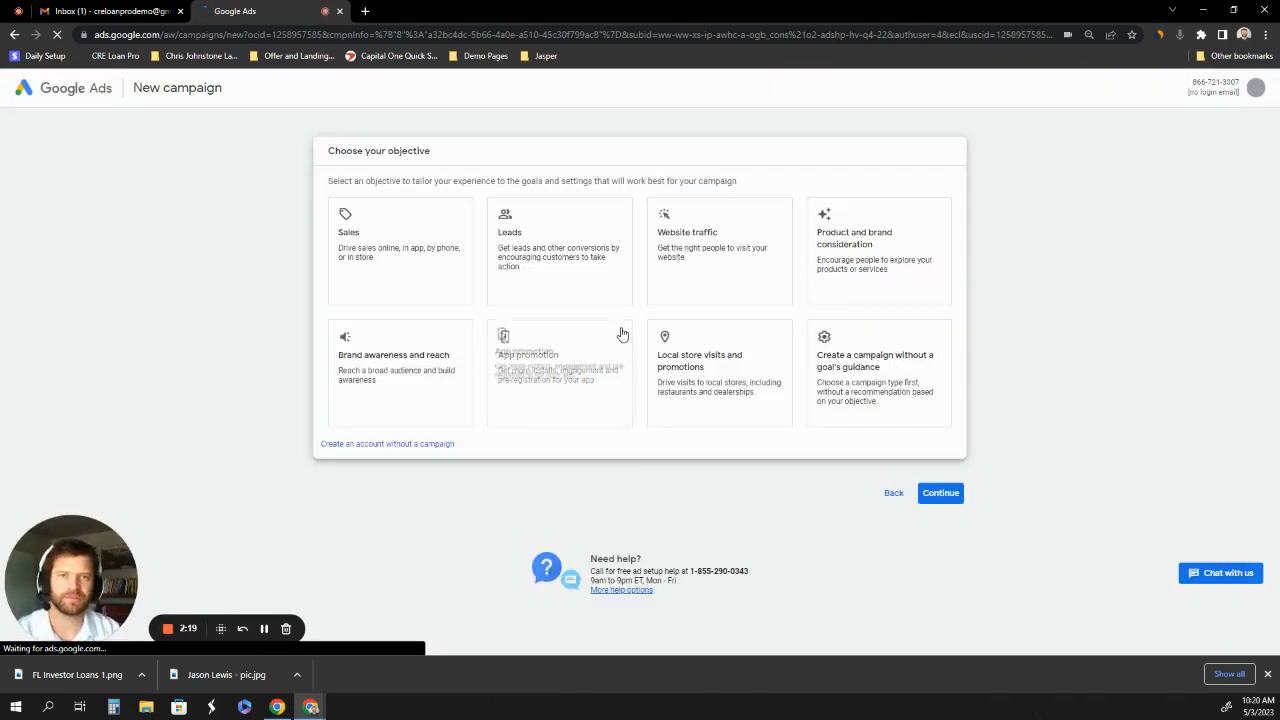
click(597, 254)
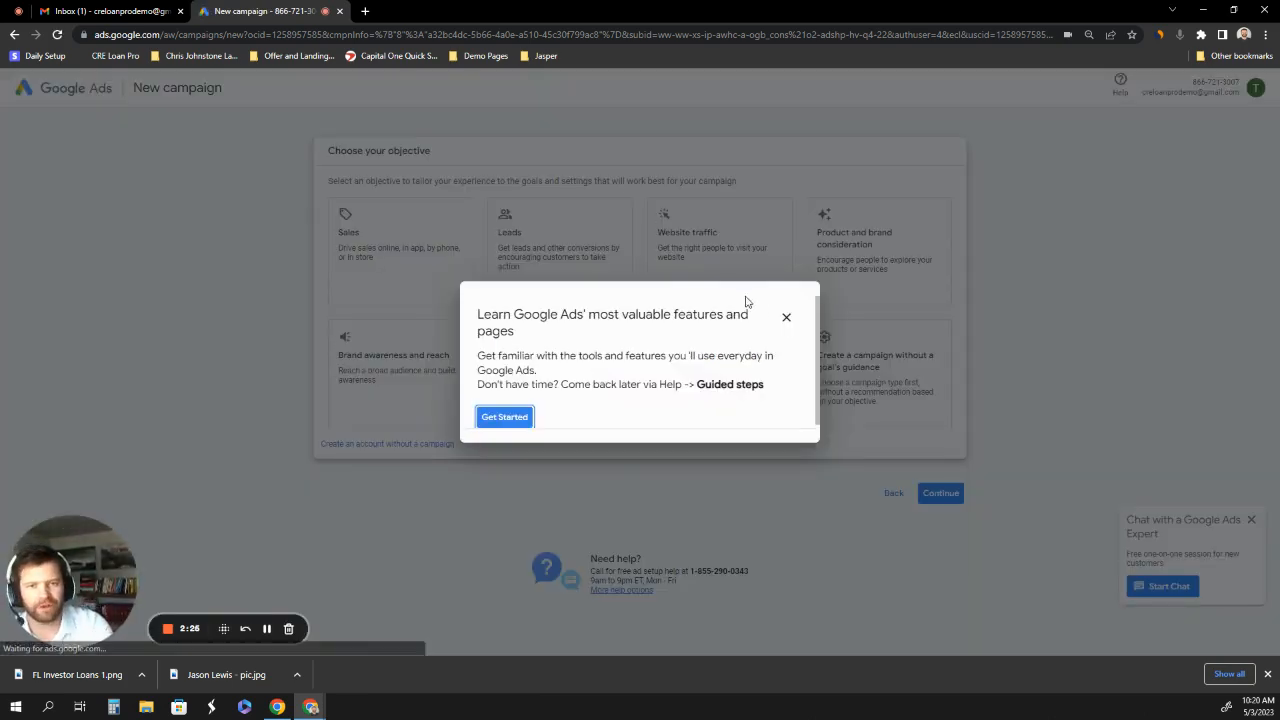
click(786, 317)
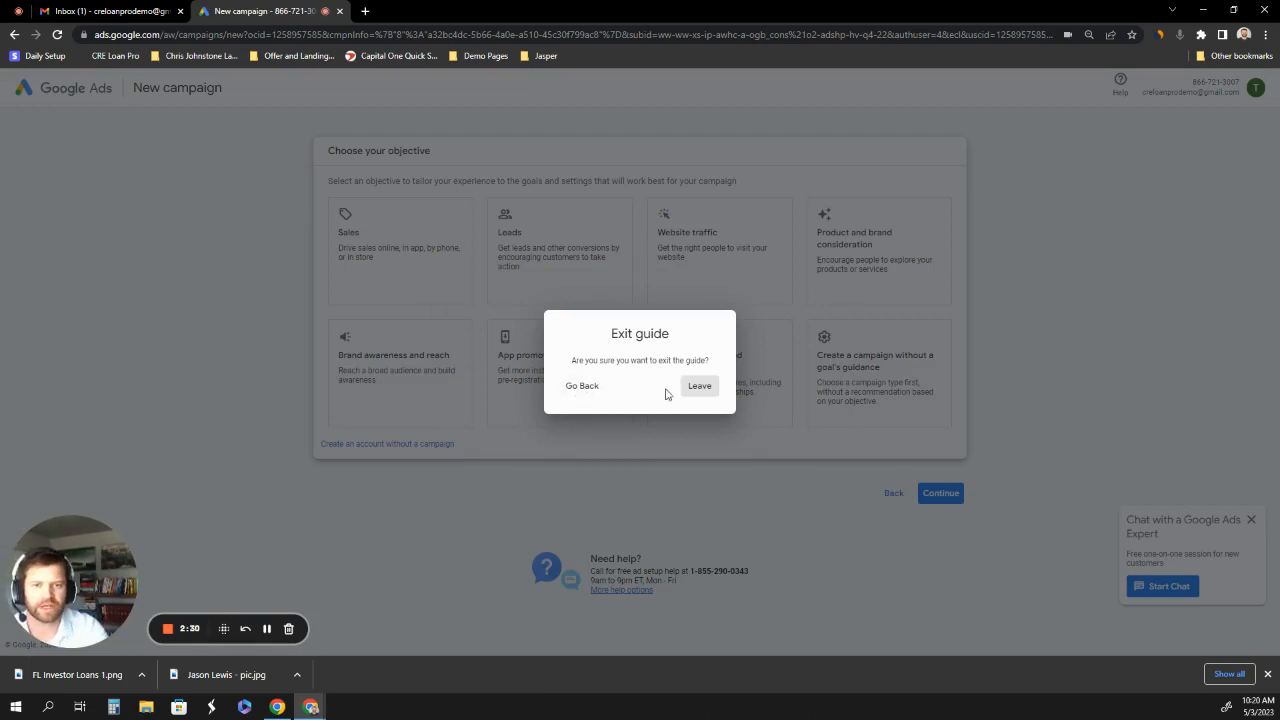
click(700, 392)
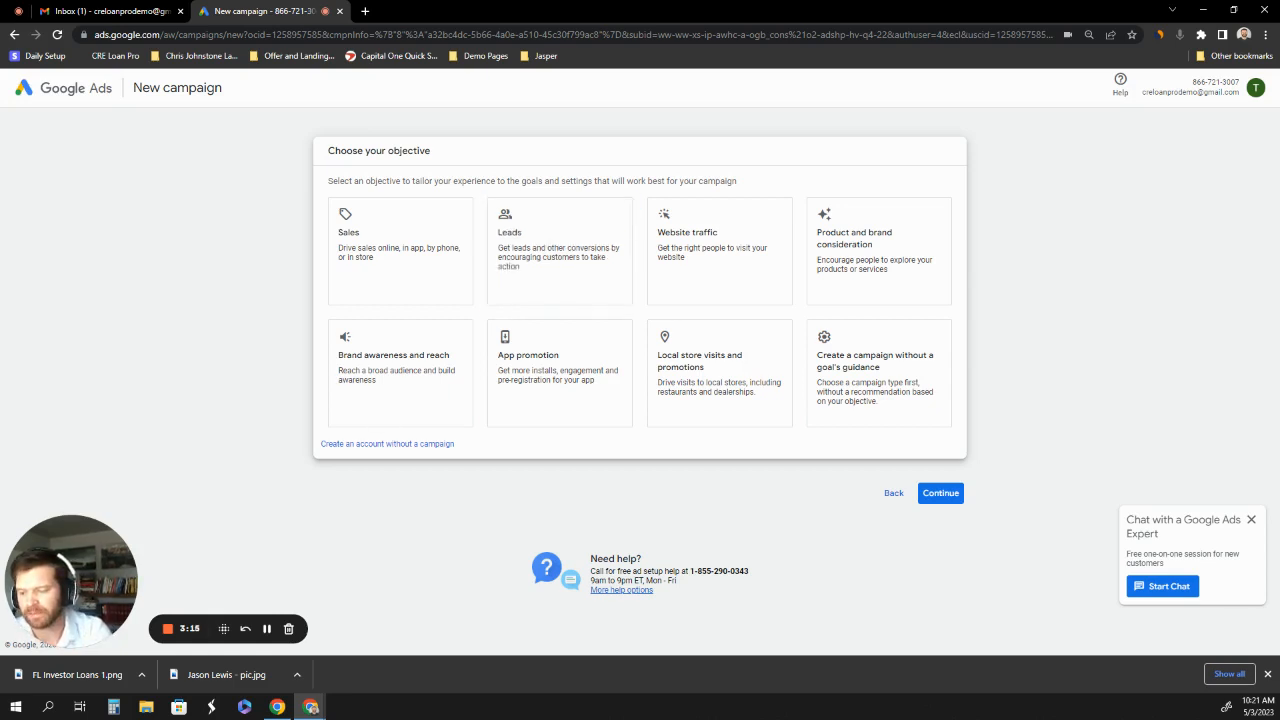
Choose Leads as the campaign objective and Search as the campaign type
click(521, 232)
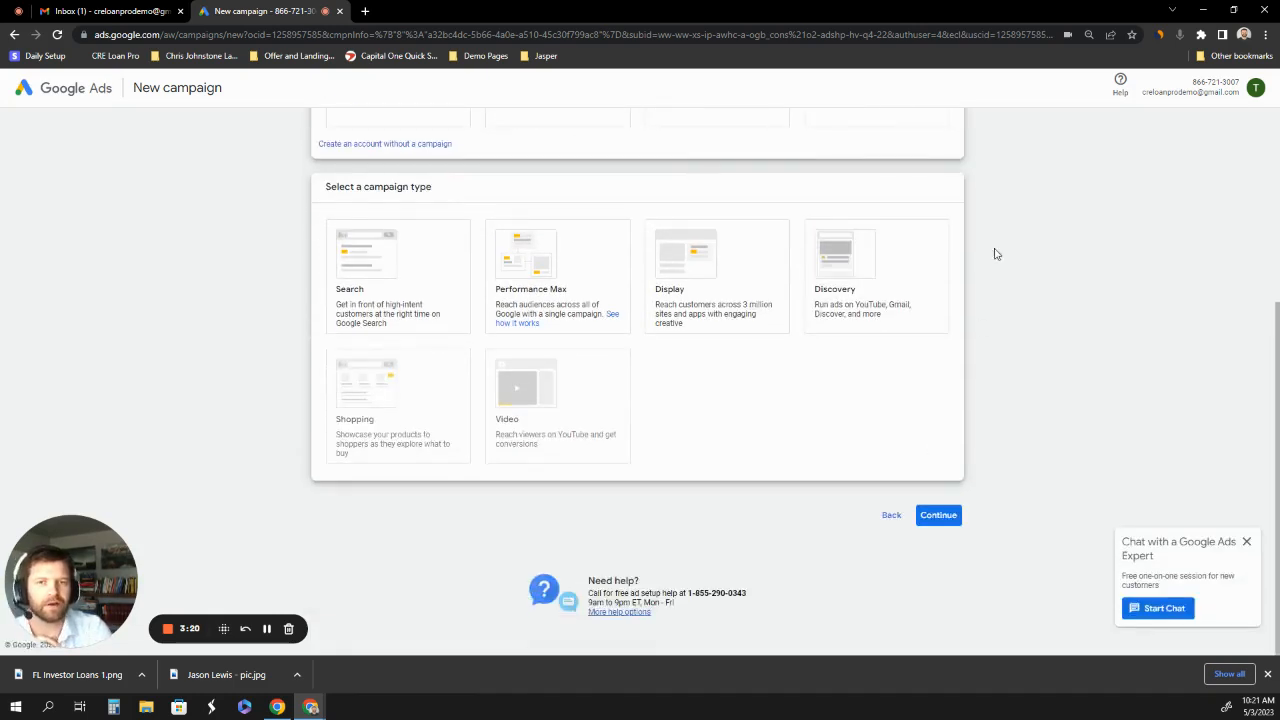
click(392, 349)
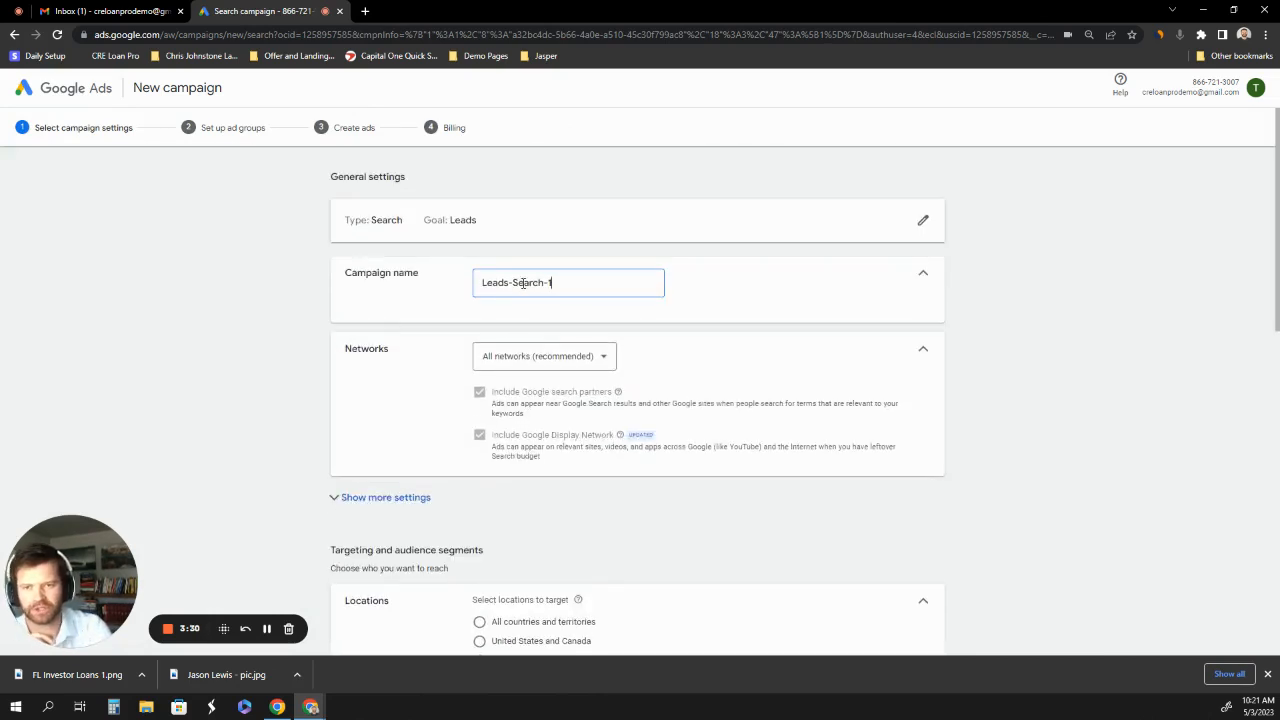
Set the campaign's average daily budget to $2 and save the campaign settings
scroll(571, 429, down, 1)
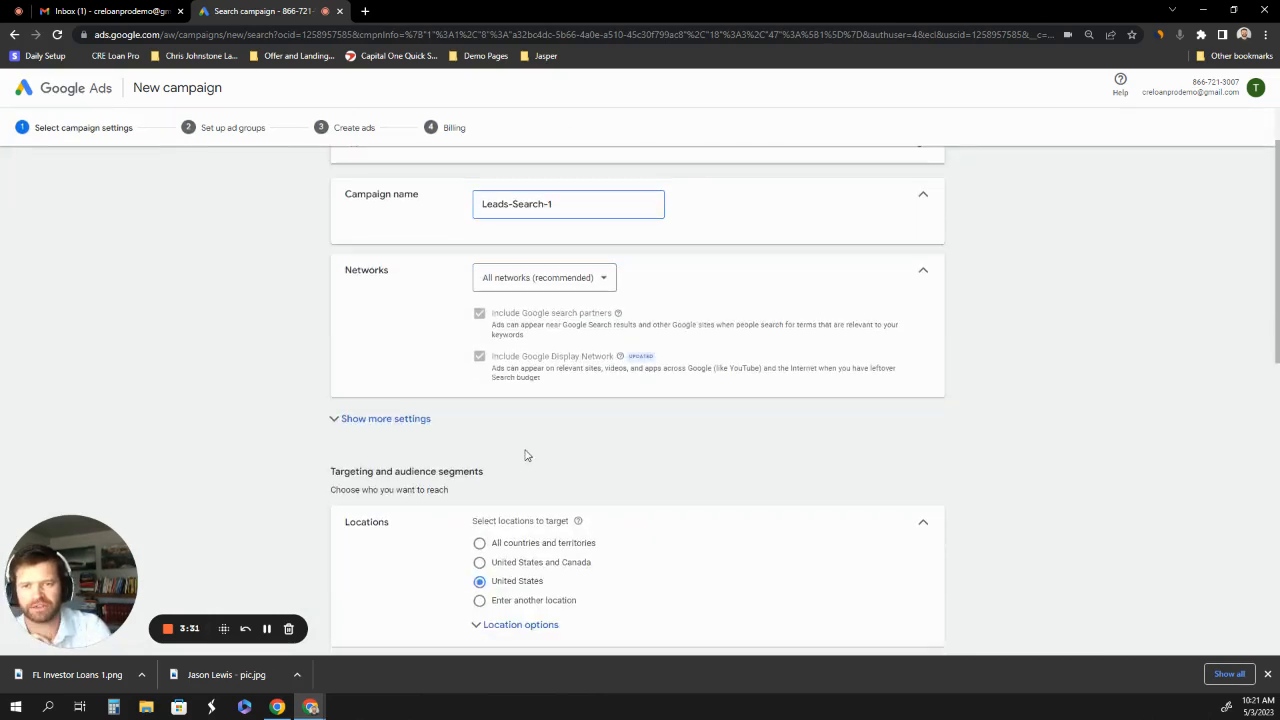
scroll(526, 346, down, 2)
scroll(474, 389, down, 2)
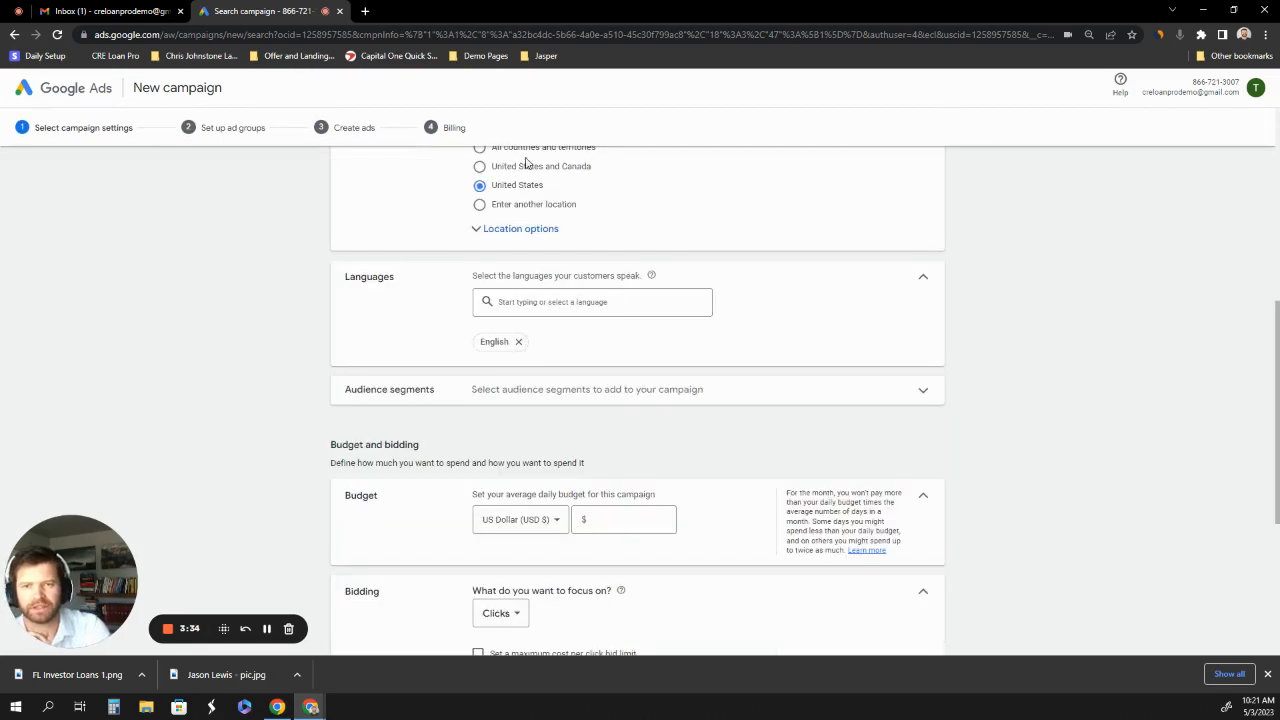
scroll(513, 380, down, 2)
click(616, 322)
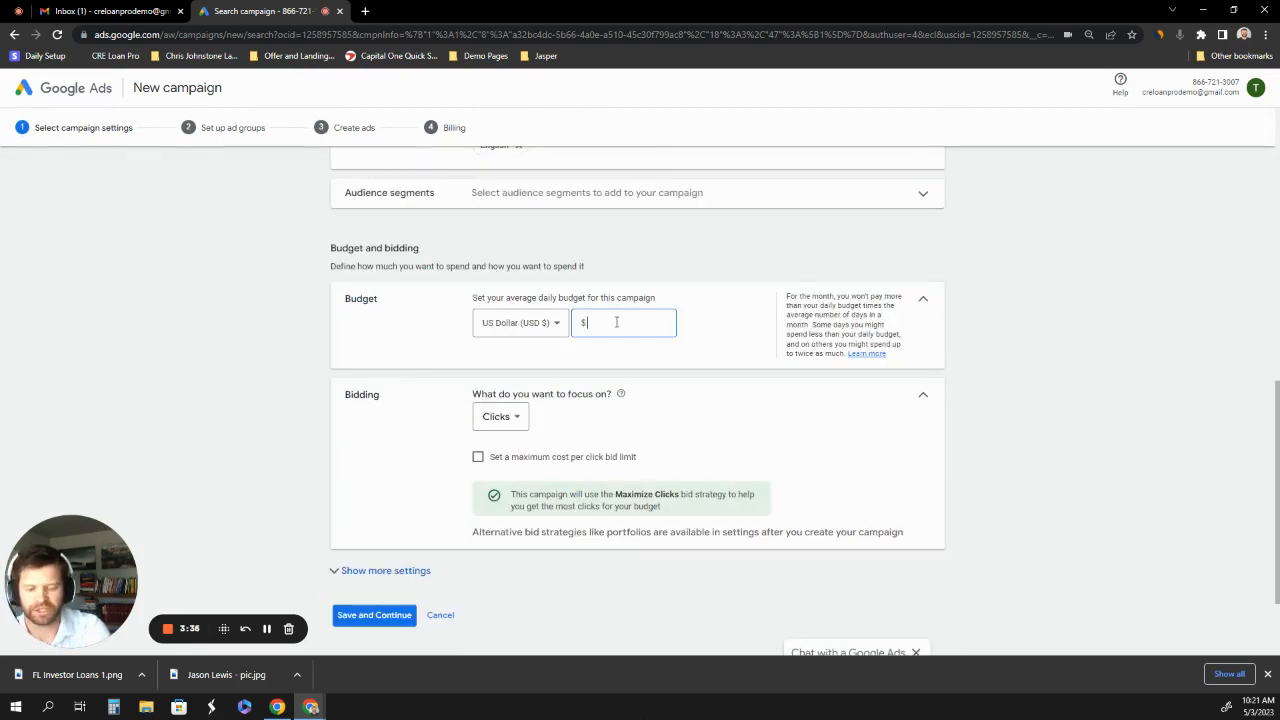
text(2)
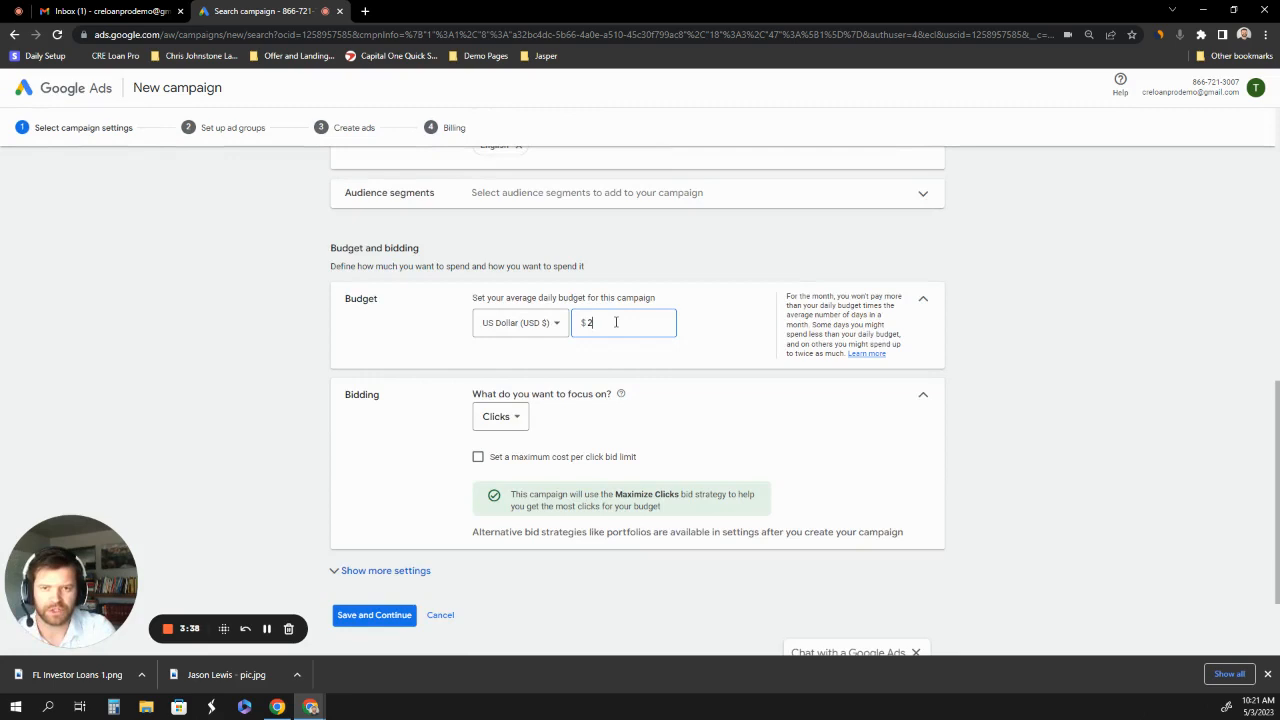
click(754, 418)
scroll(483, 394, down, 2)
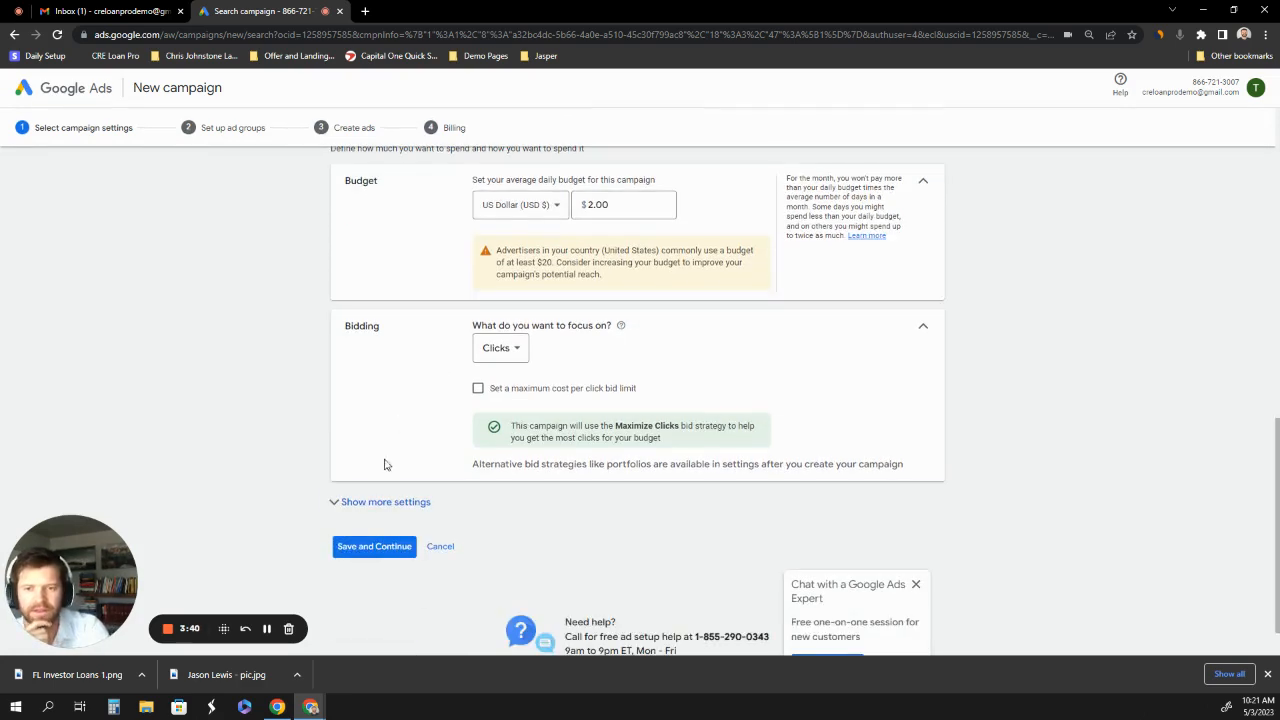
click(378, 548)
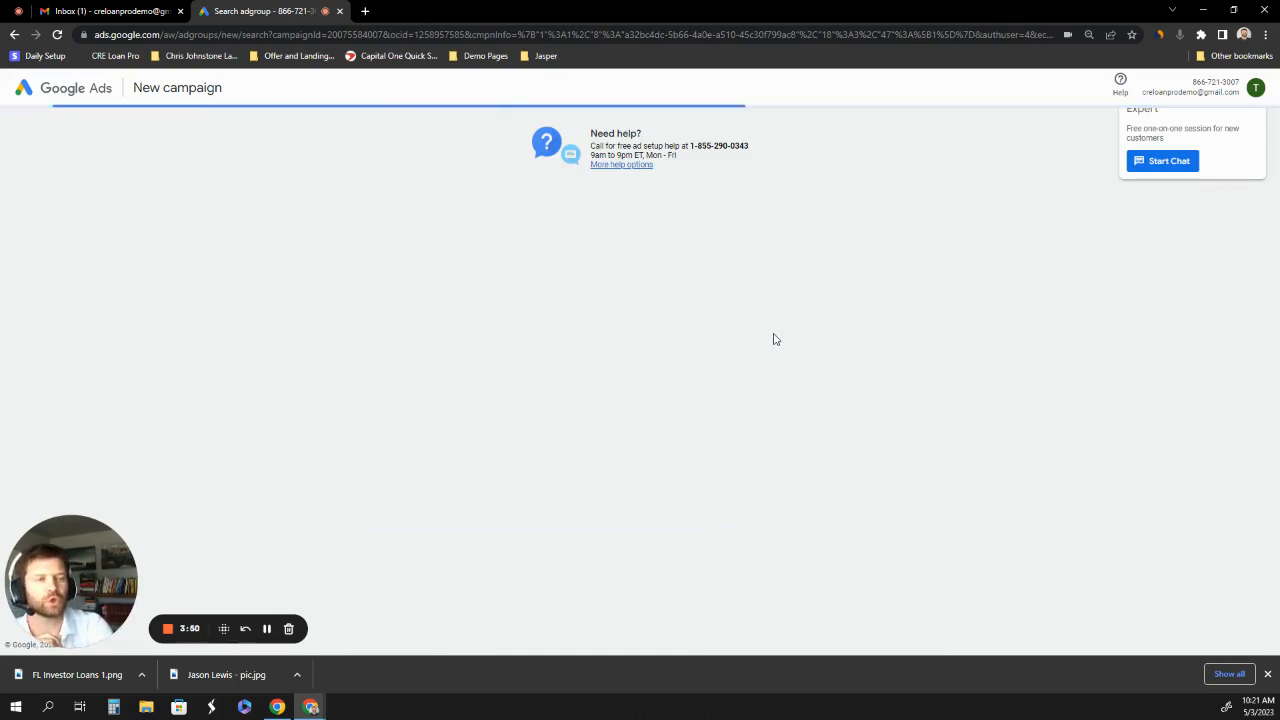
Add the keyword "usda loan" to the first ad group and save the ad group
scroll(409, 294, down, 3)
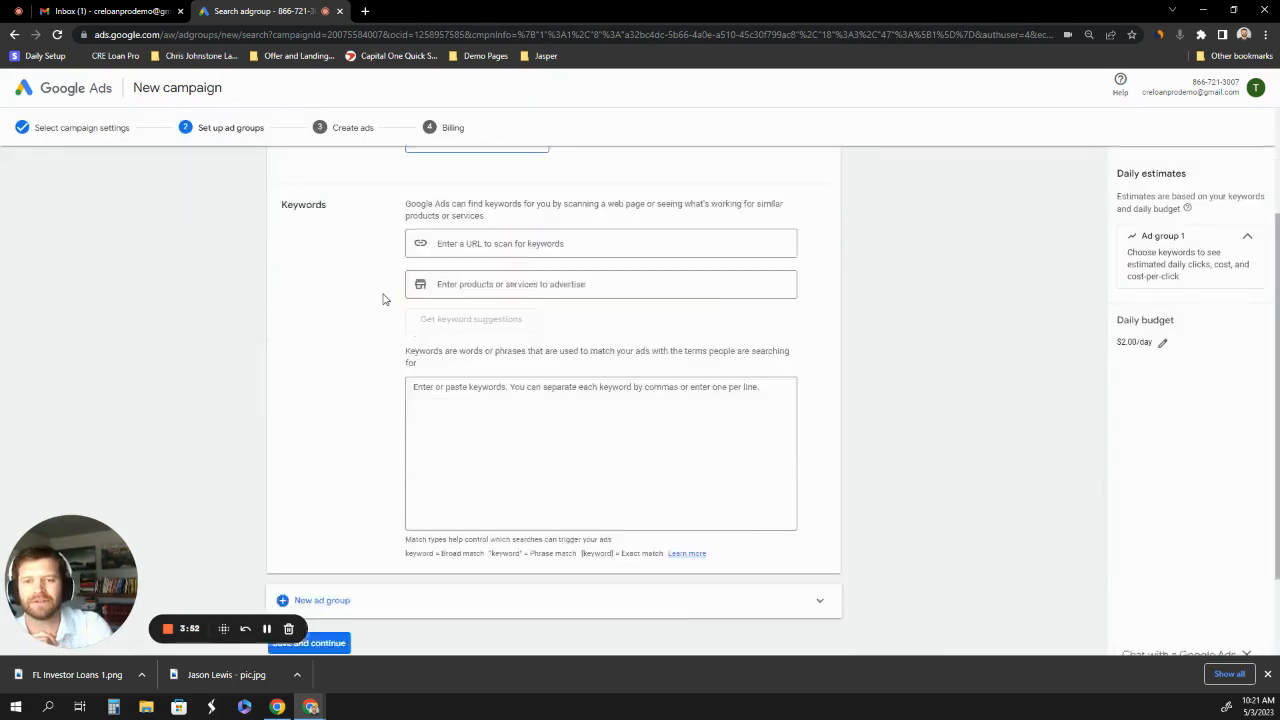
scroll(415, 330, up, 3)
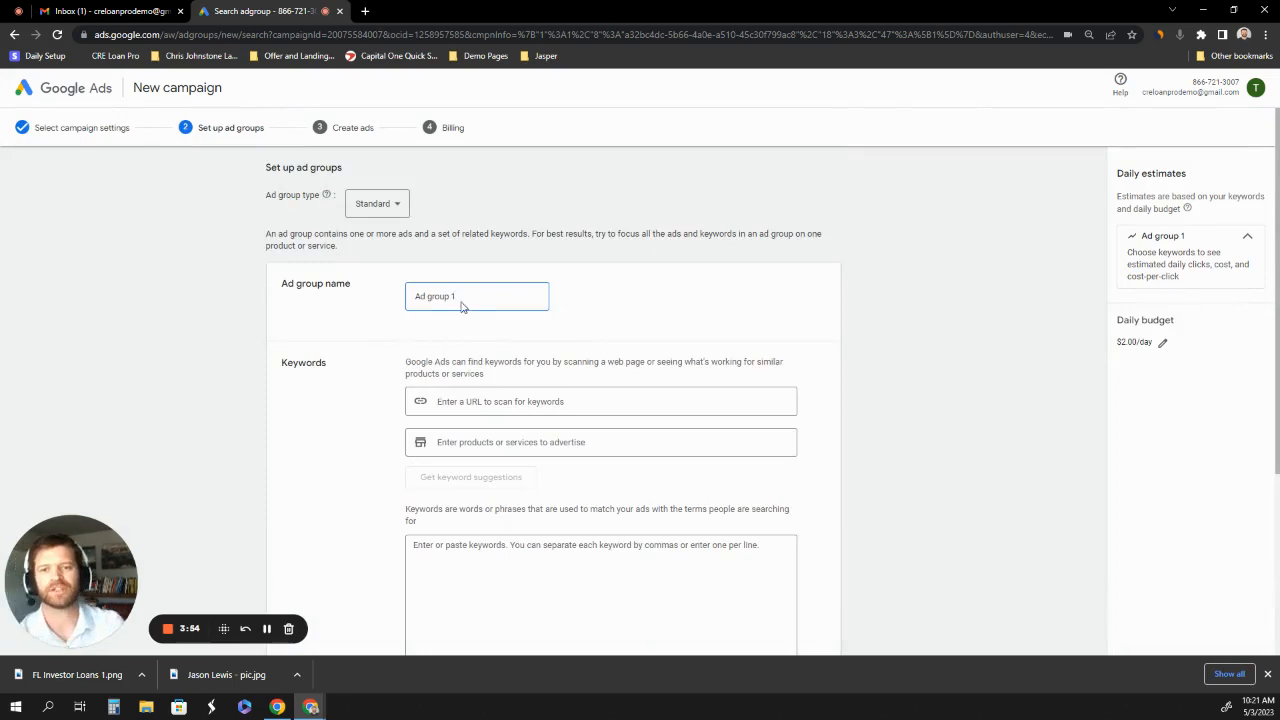
scroll(360, 320, down, 2)
click(470, 358)
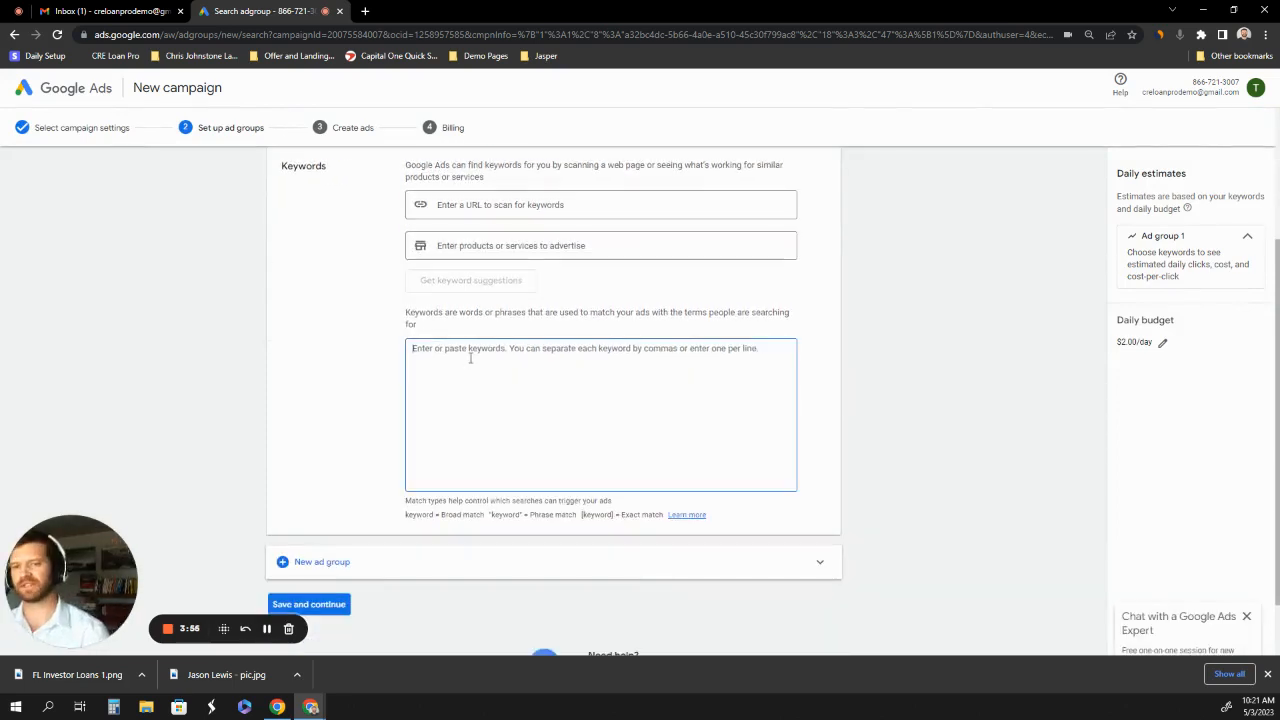
text(u)
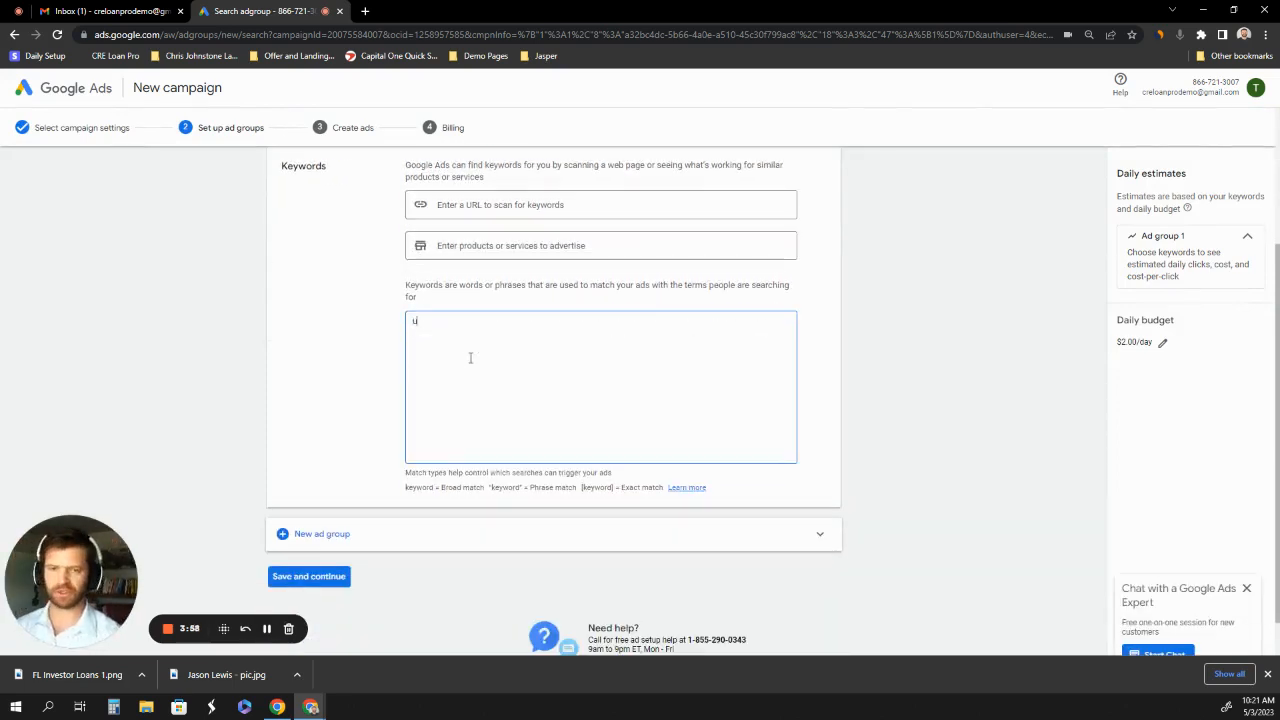
text(sda loan)
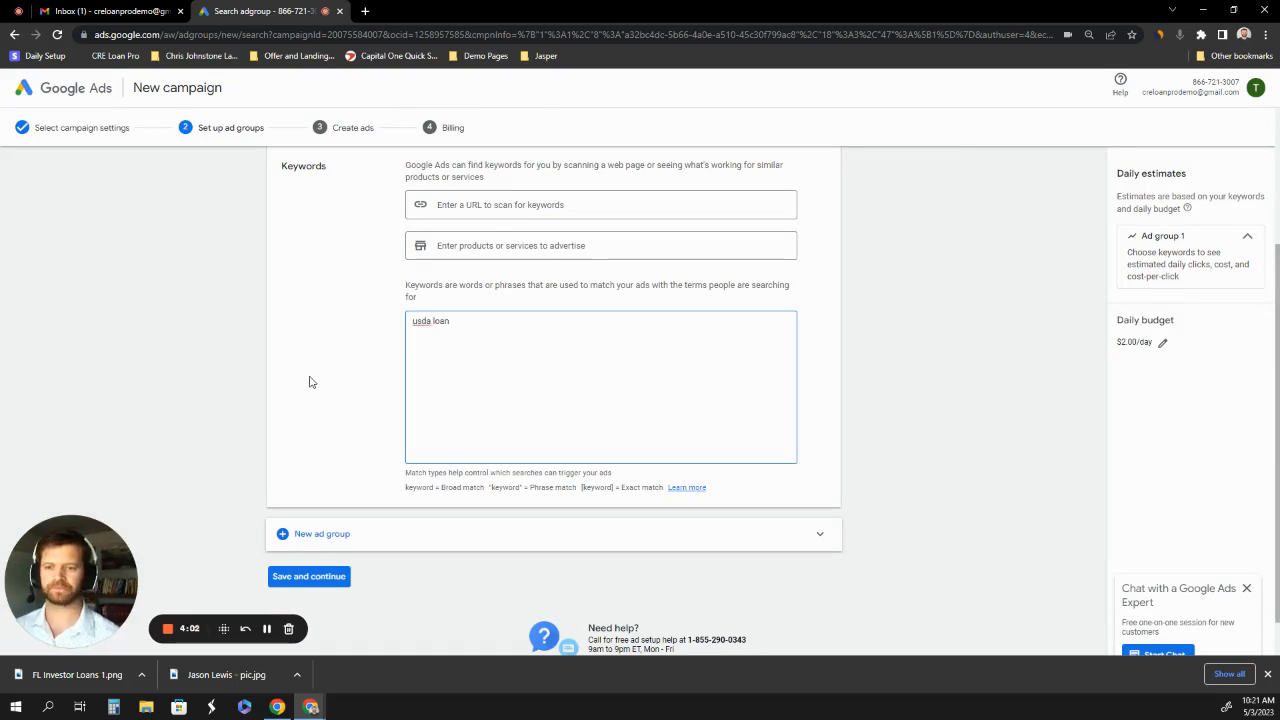
scroll(325, 565, down, 1)
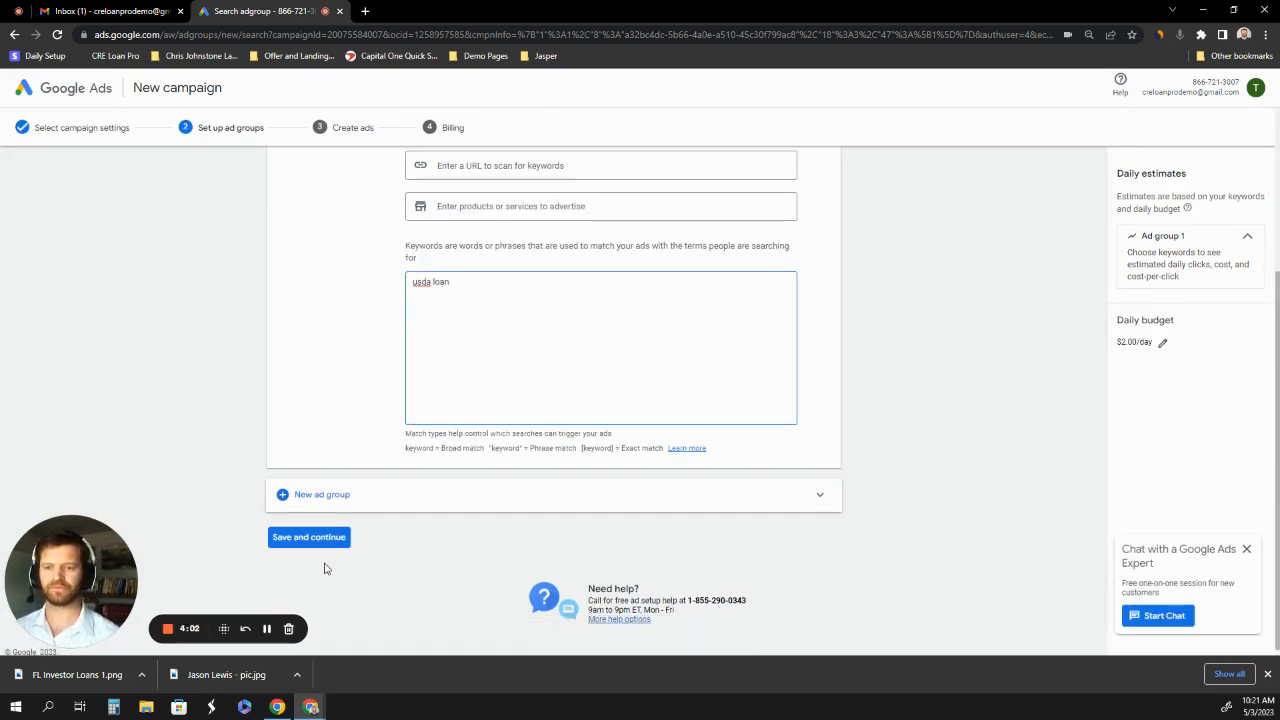
click(320, 531)
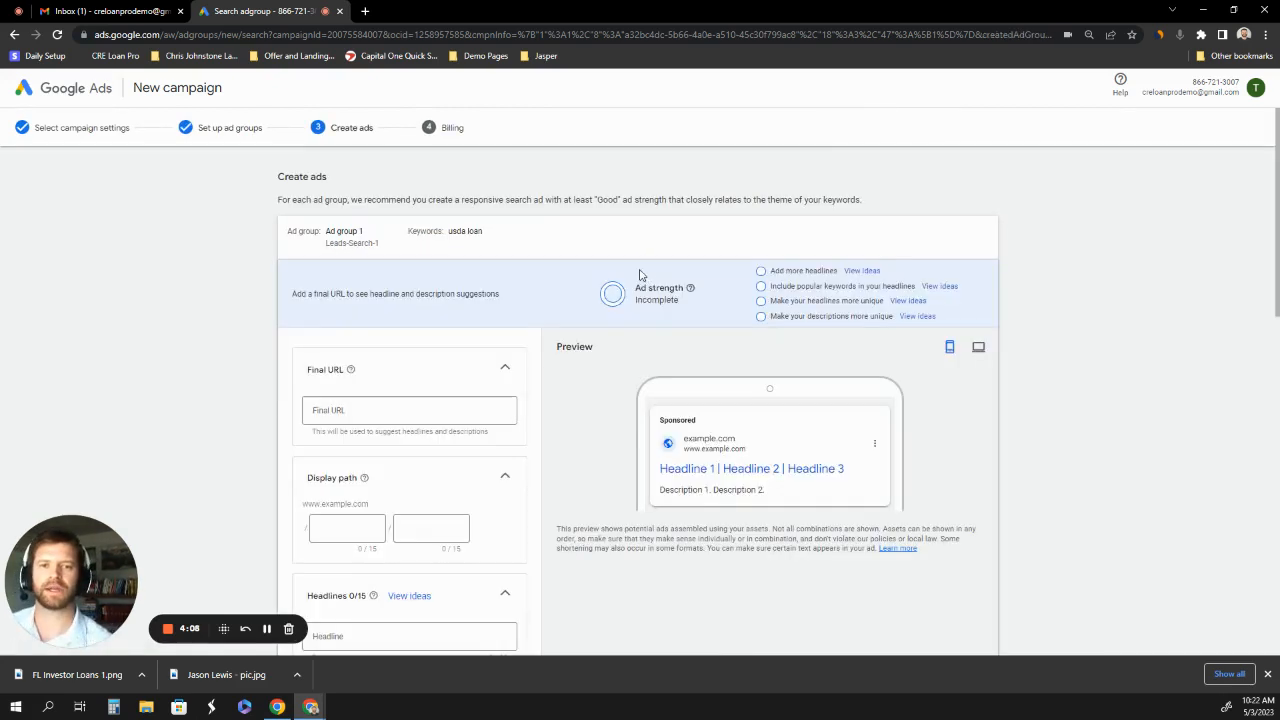
scroll(375, 298, down, 2)
click(368, 257)
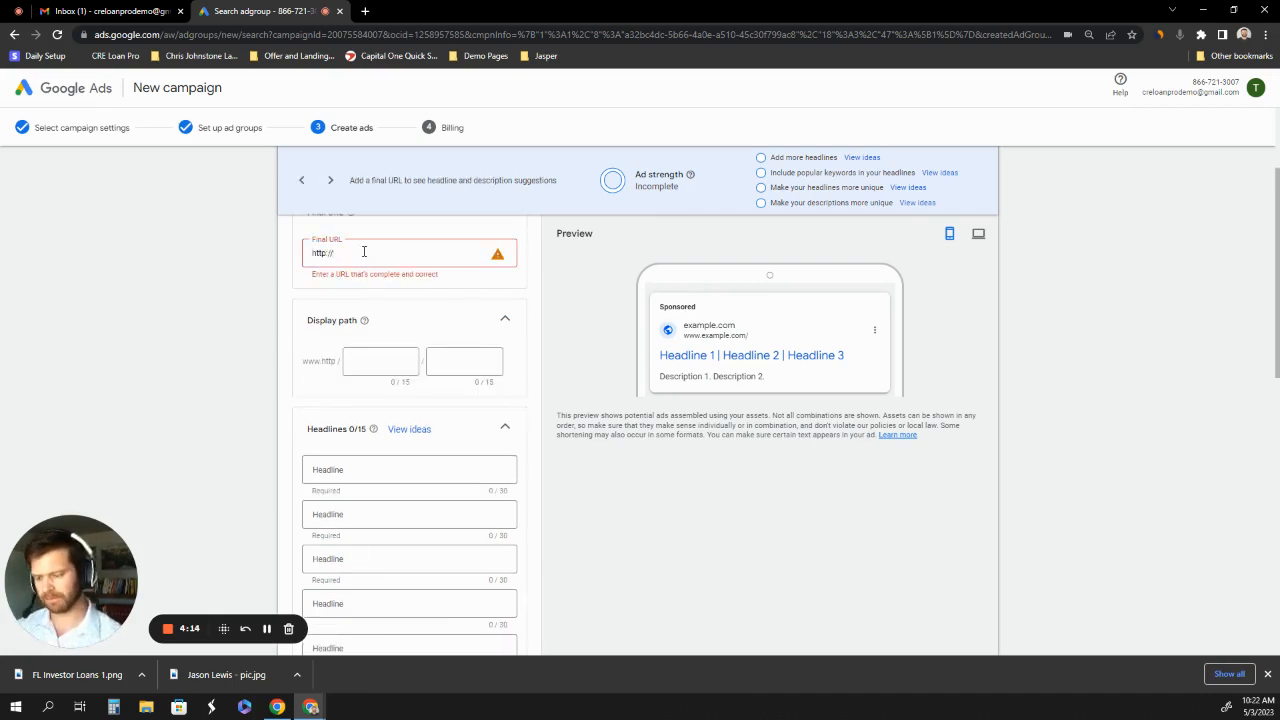
text(://w)
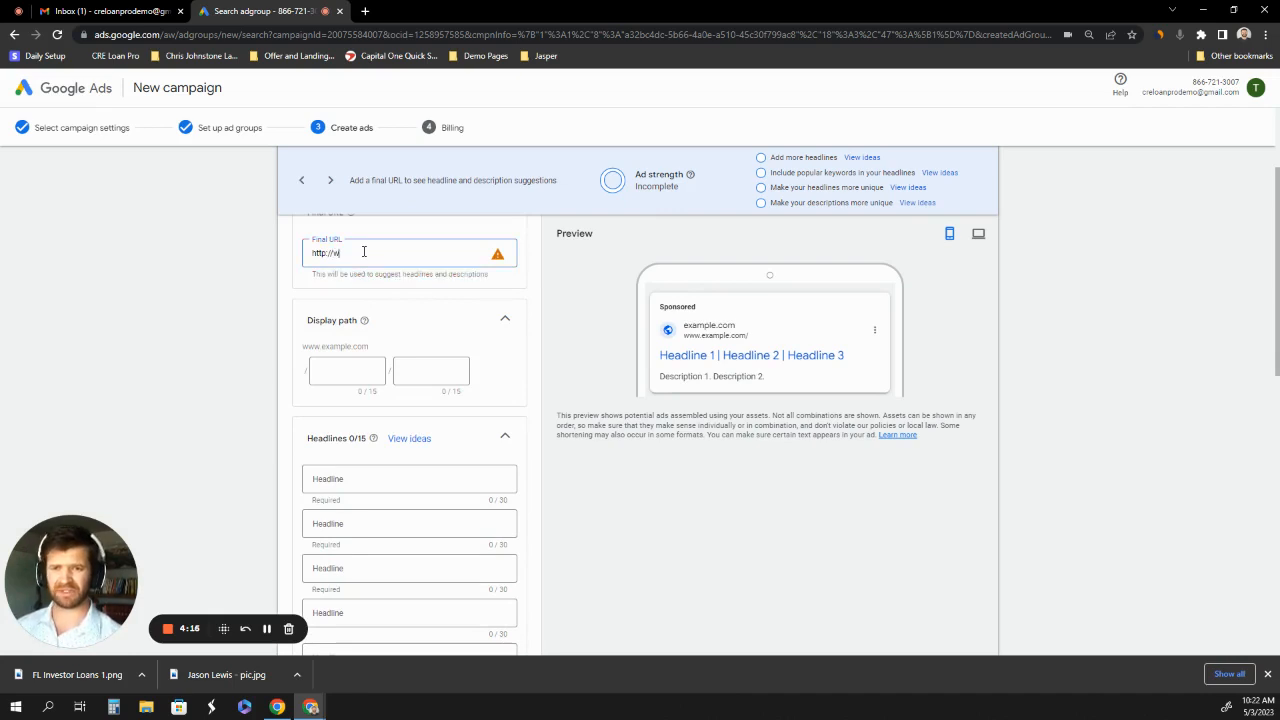
text(ww.ch)
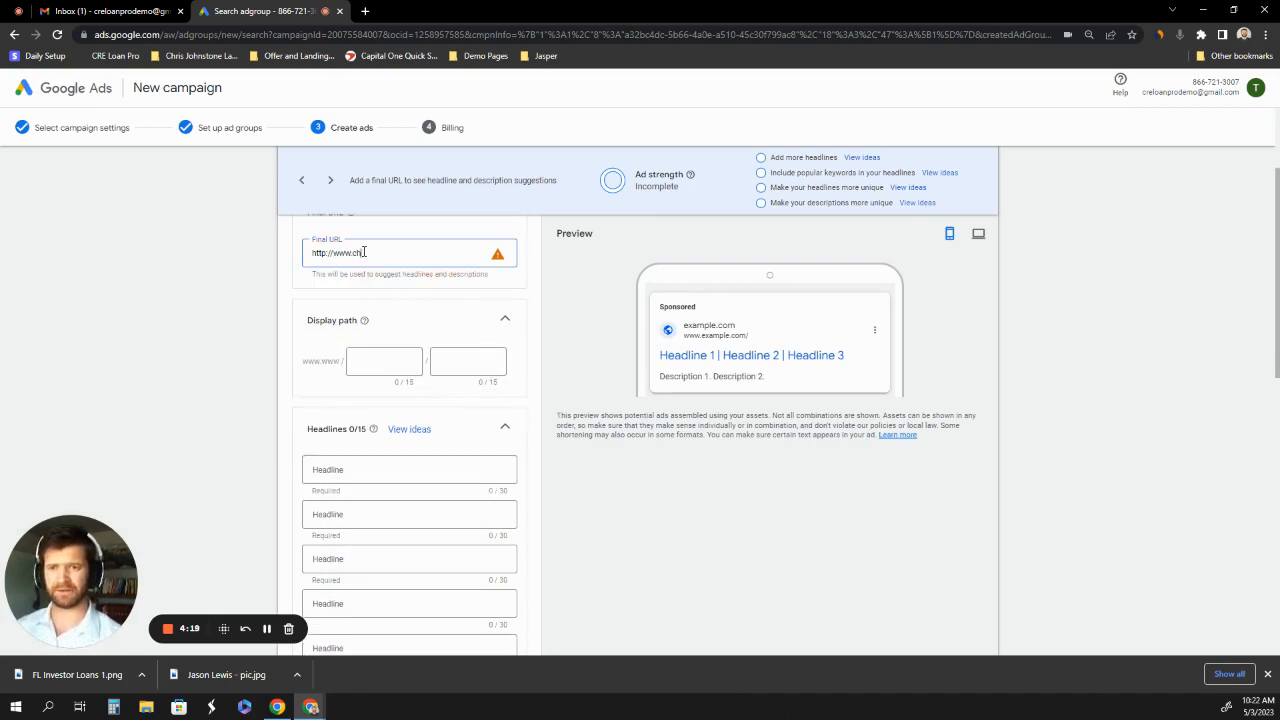
text(angemex)
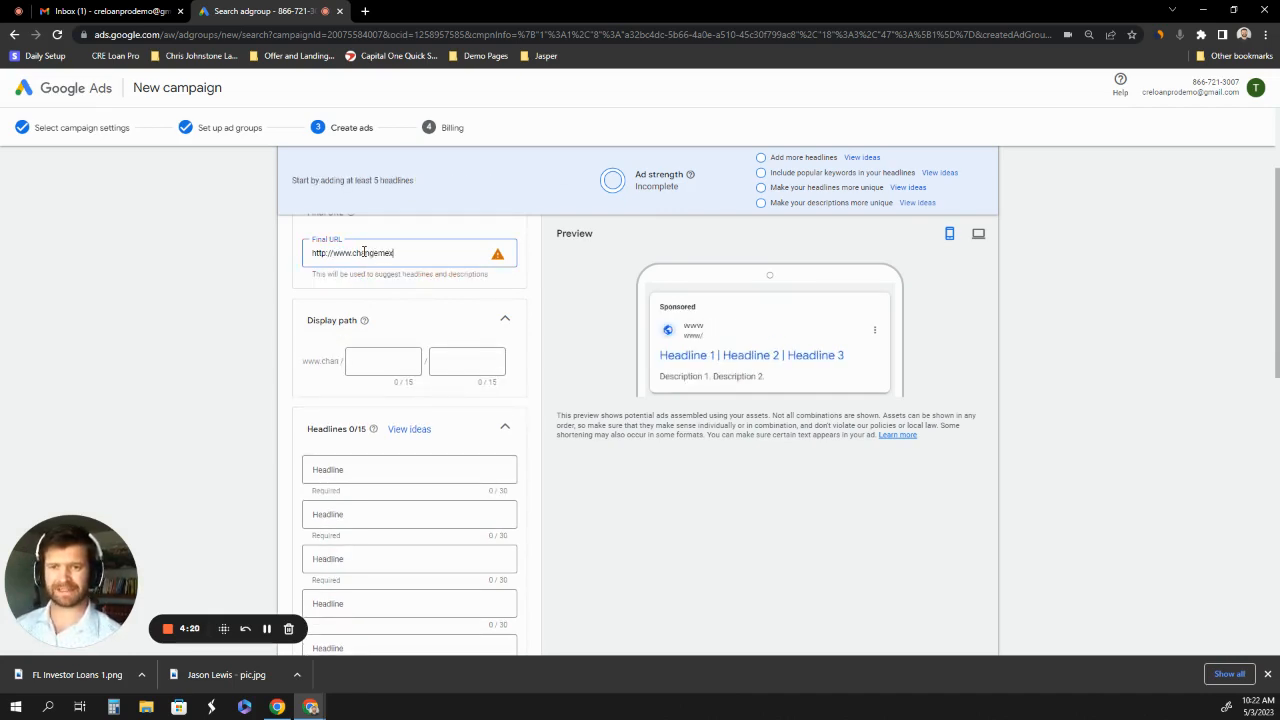
text(.com)
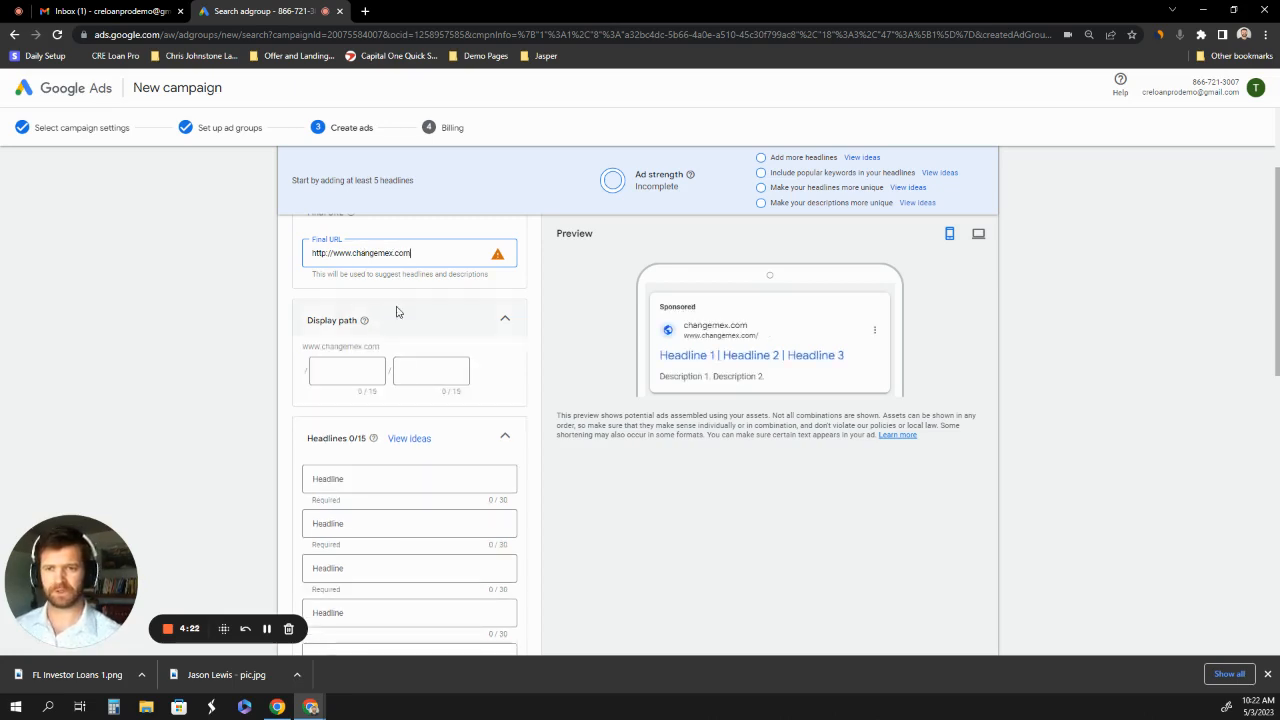
Enter "Usda Loan", "I love USDA Loans" and "You Love USDA Loans" as the ad's first three headlines
scroll(394, 309, down, 1)
click(346, 364)
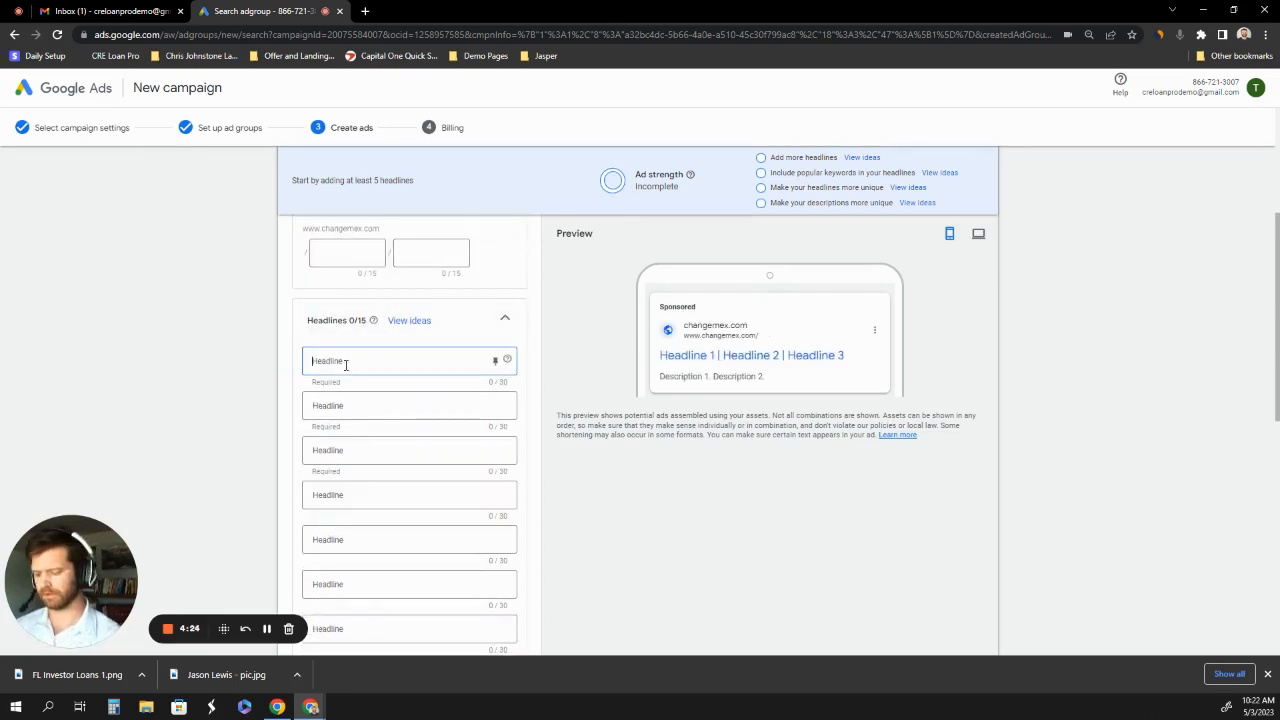
text(Usda Loan)
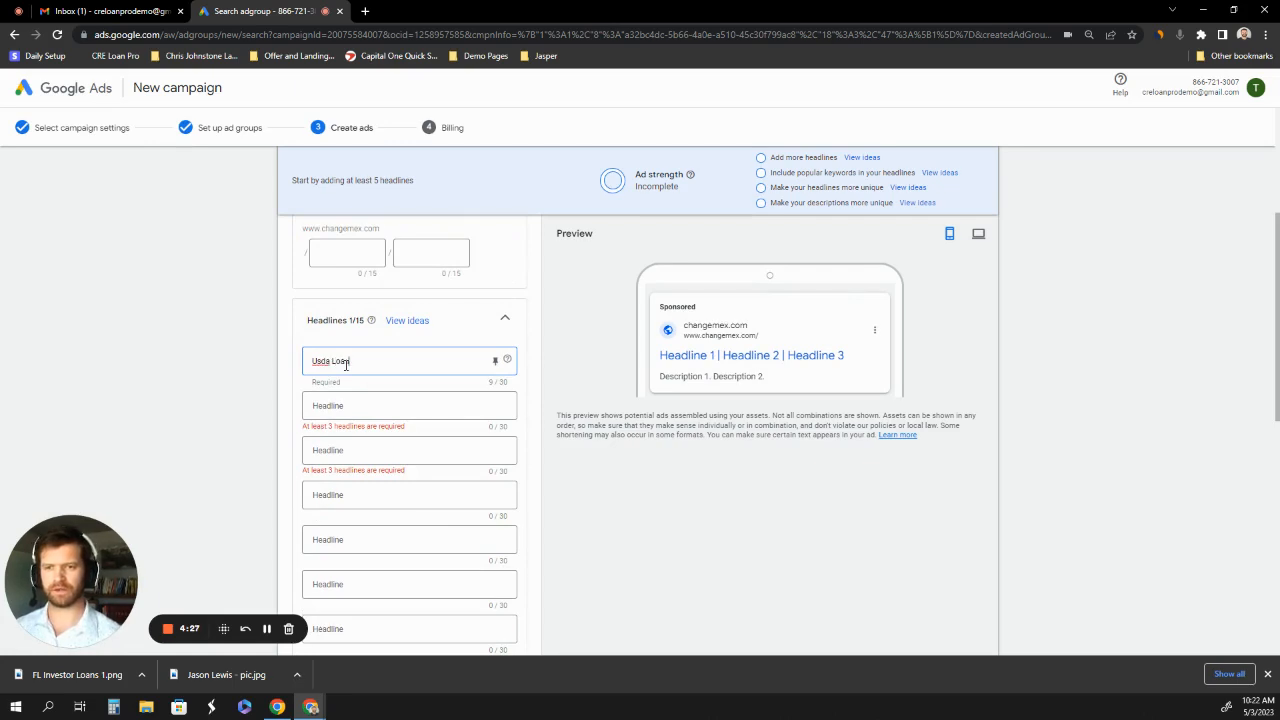
click(345, 406)
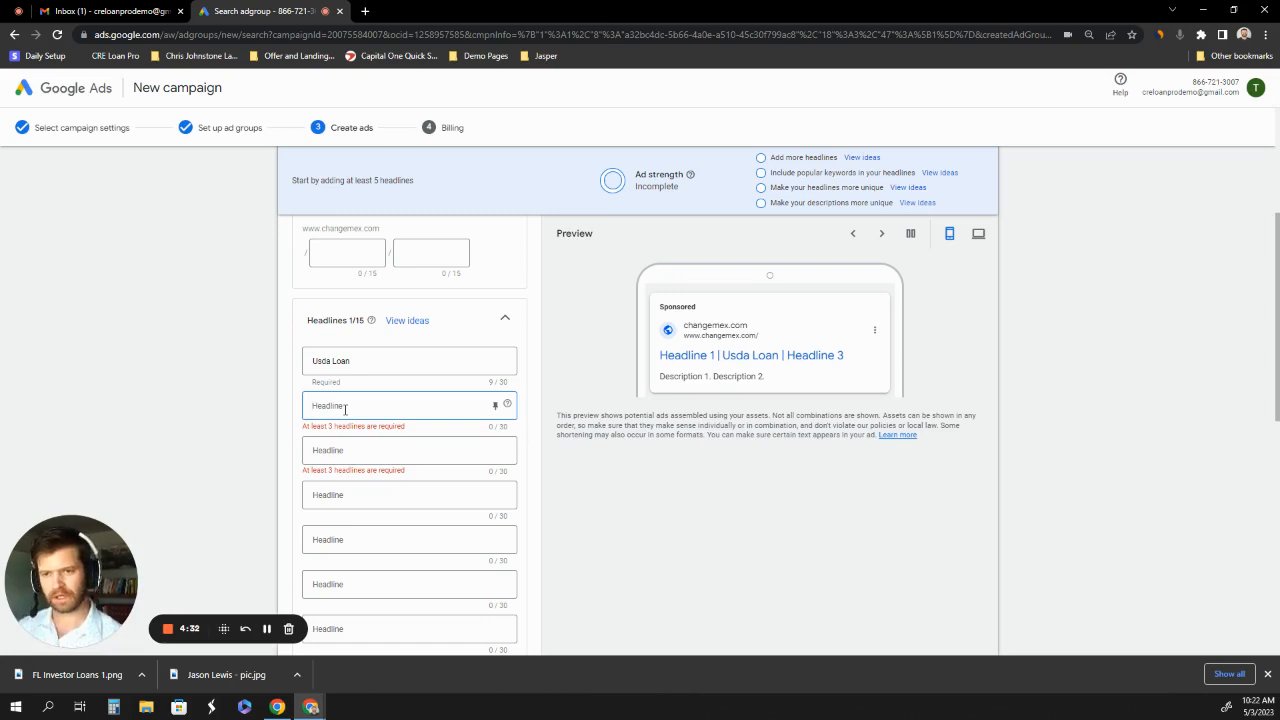
text(U)
text( love USD)
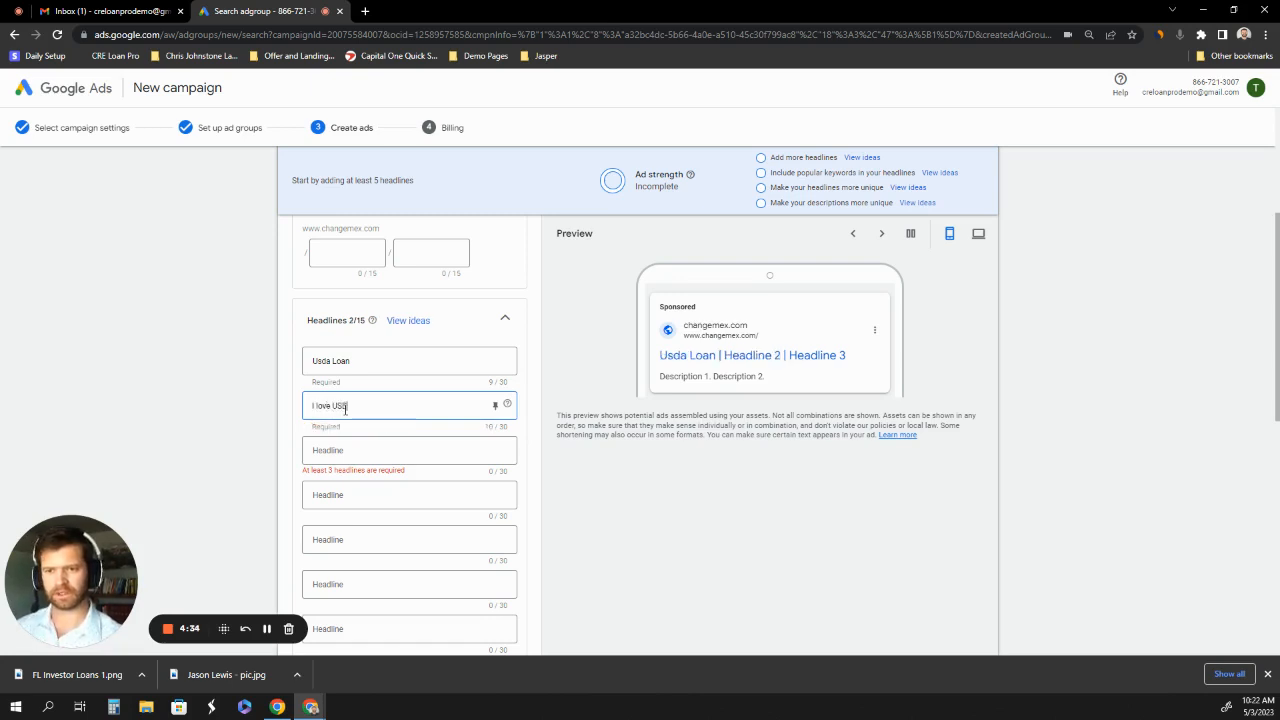
click(341, 450)
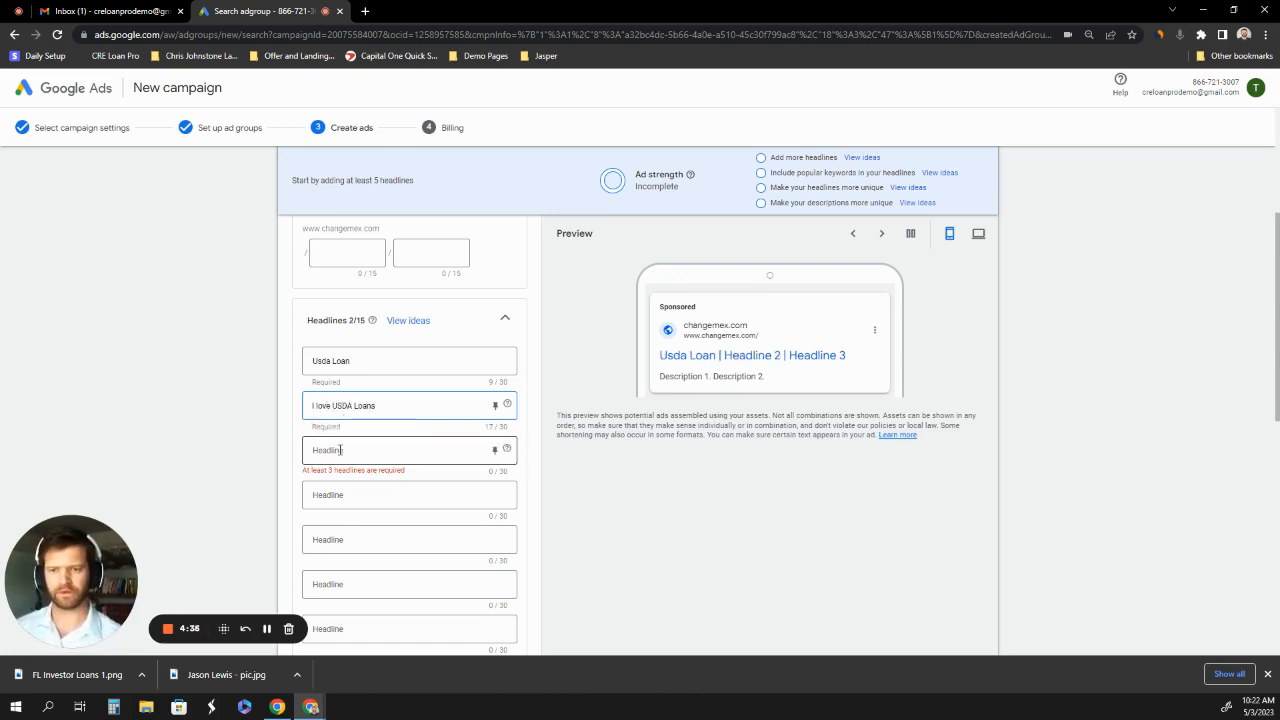
text(You Love USDA Loans)
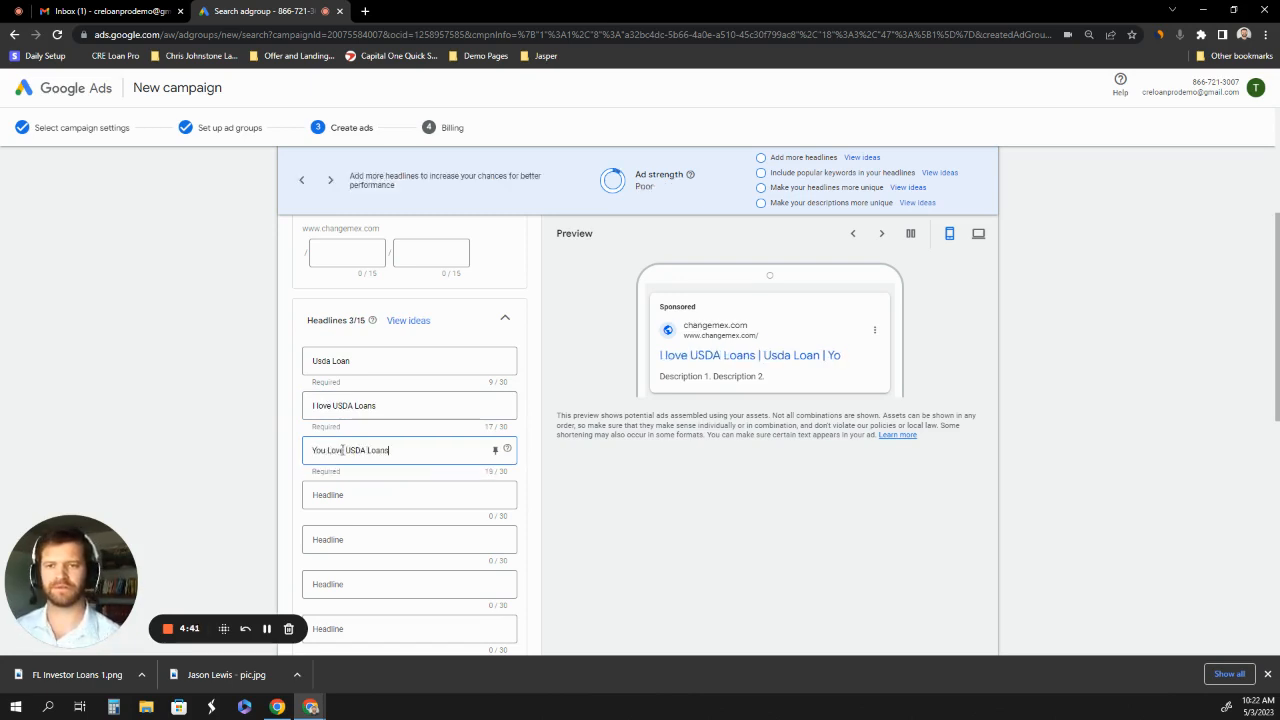
Enter the ad descriptions "Get Our USDA Loans!" and "They are amazing and pretty cool.", and save the ad to continue to billing
scroll(440, 363, down, 5)
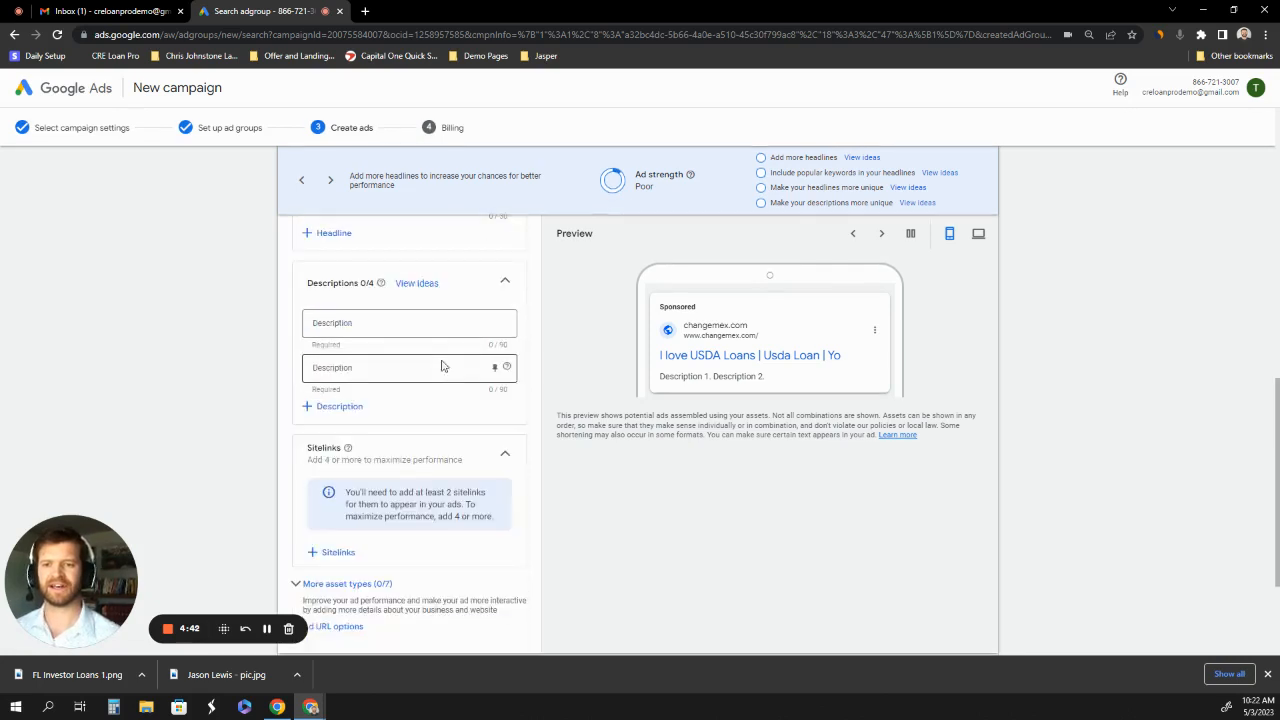
click(369, 330)
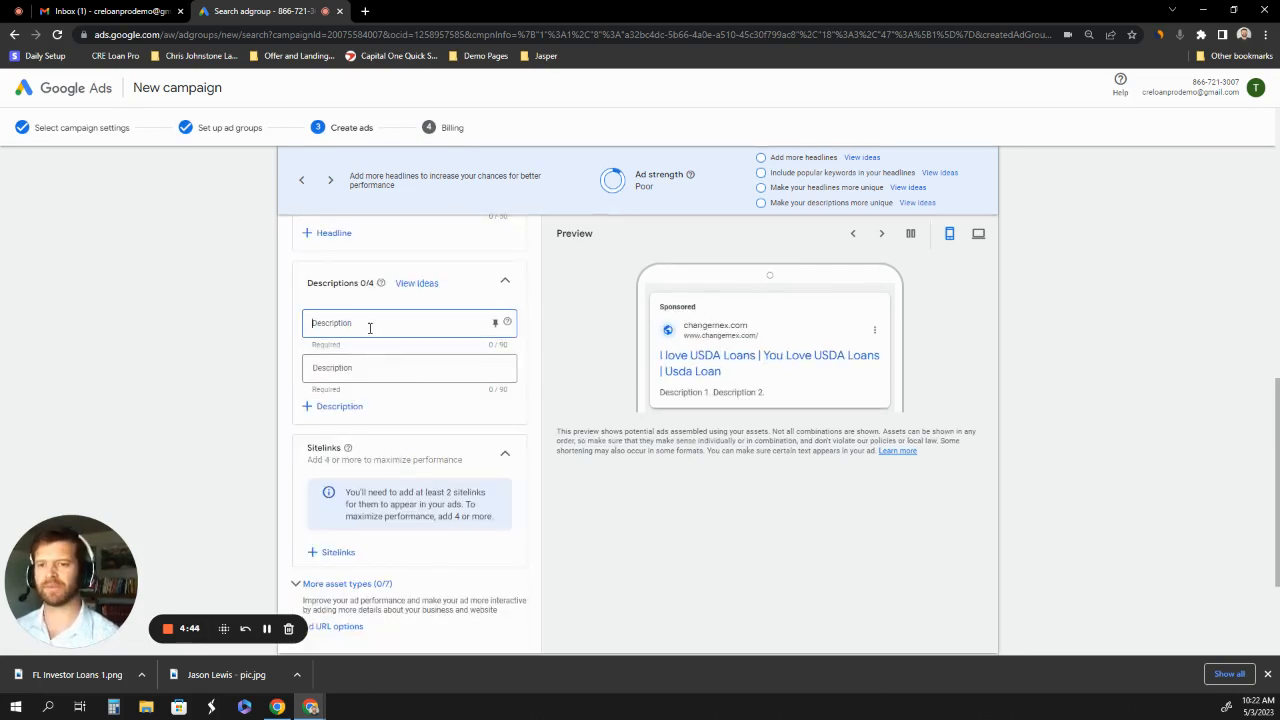
text(Get)
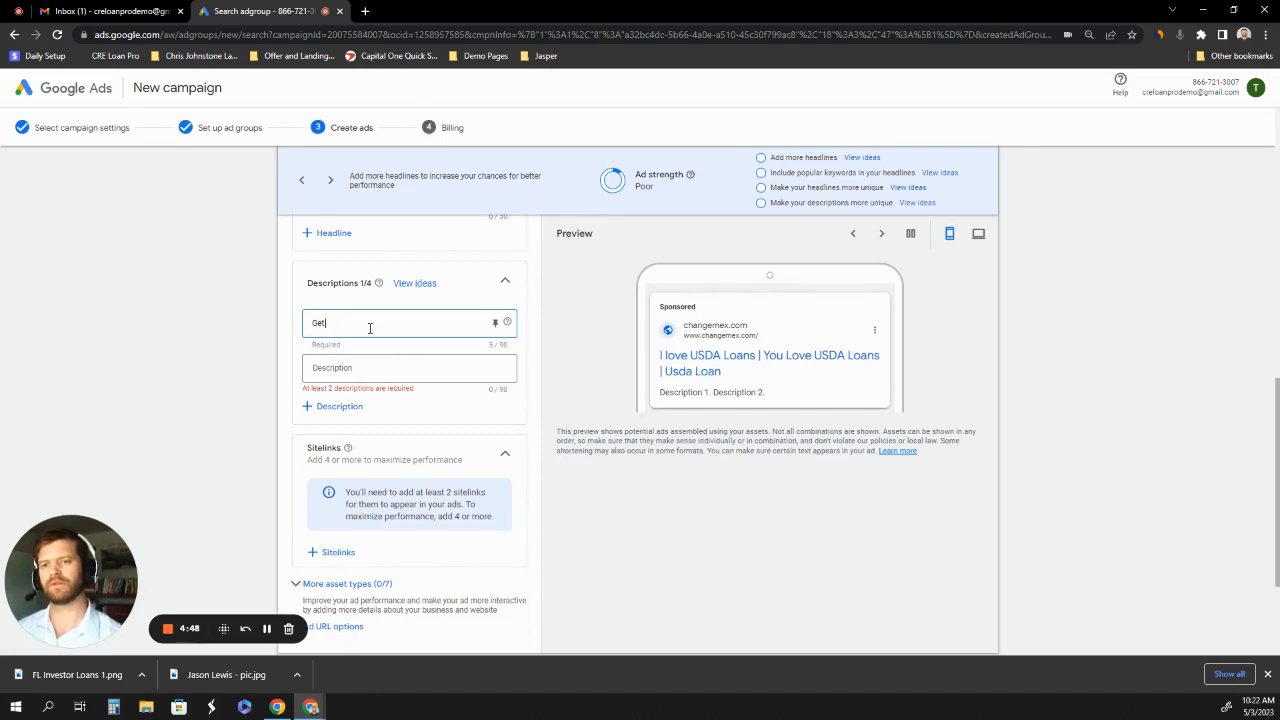
text( Our USDA Loans!)
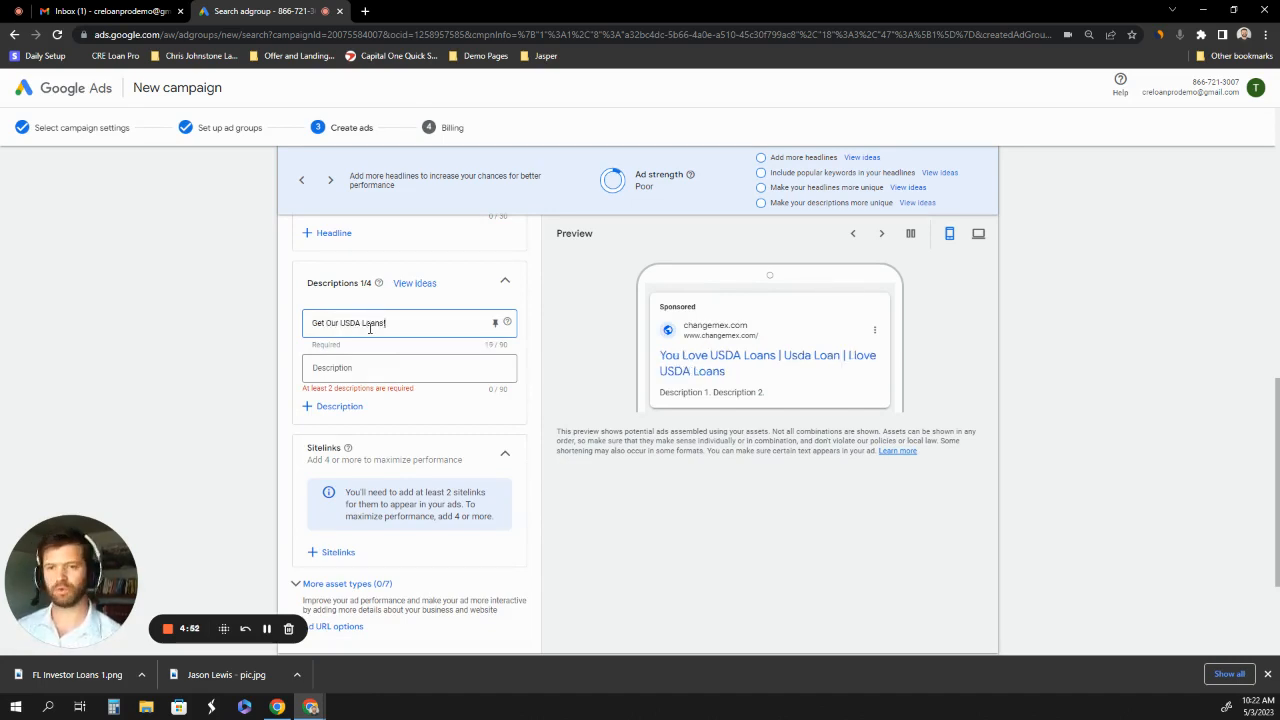
click(341, 367)
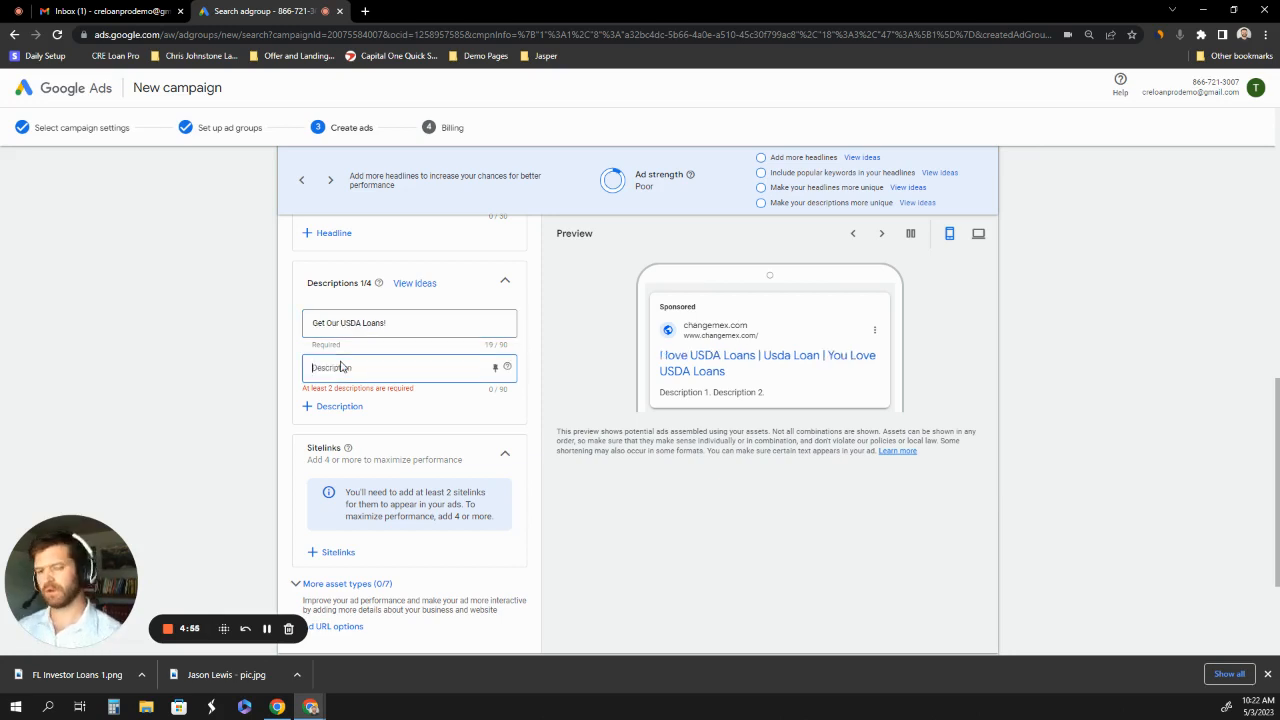
text(They are amazing and pretty cool.)
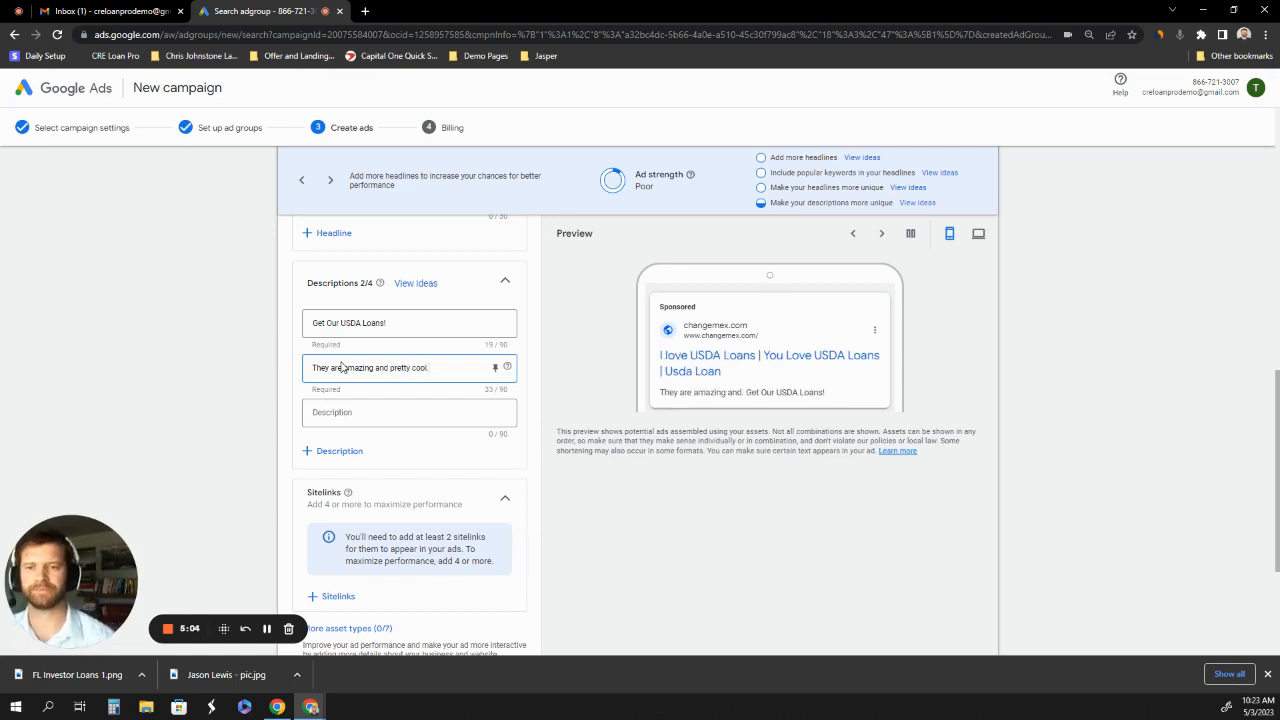
scroll(529, 320, down, 5)
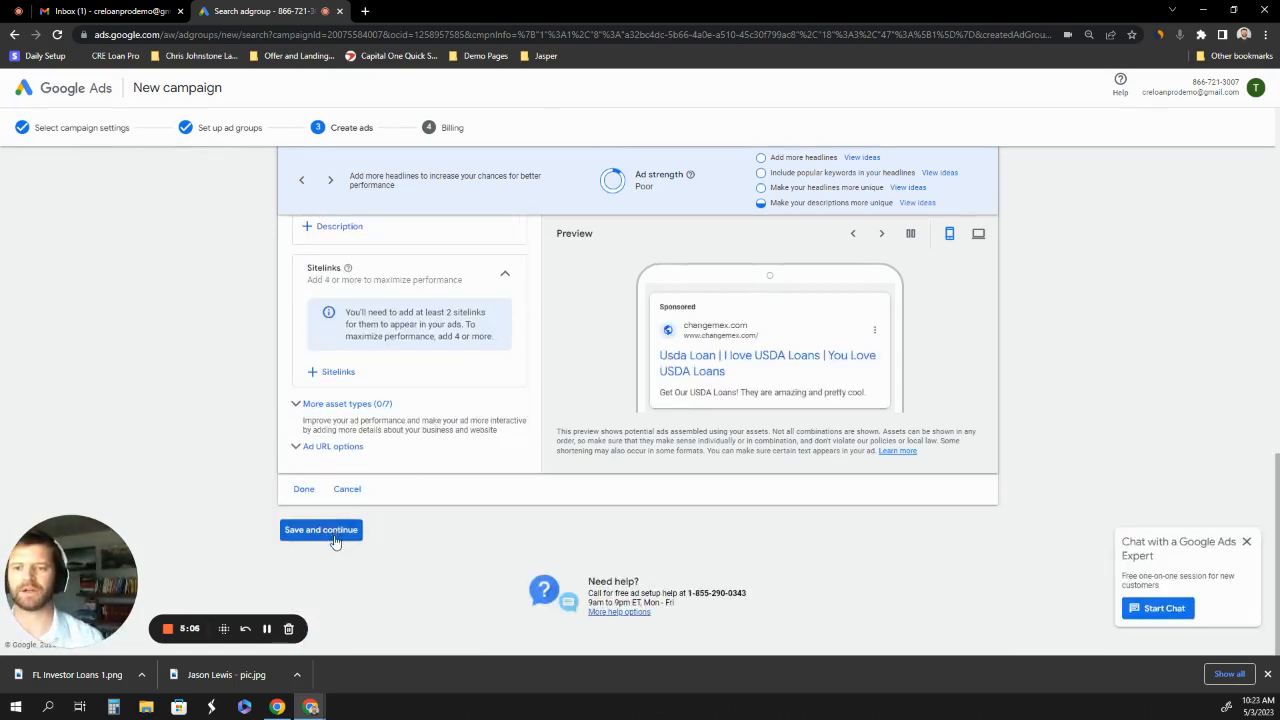
click(343, 532)
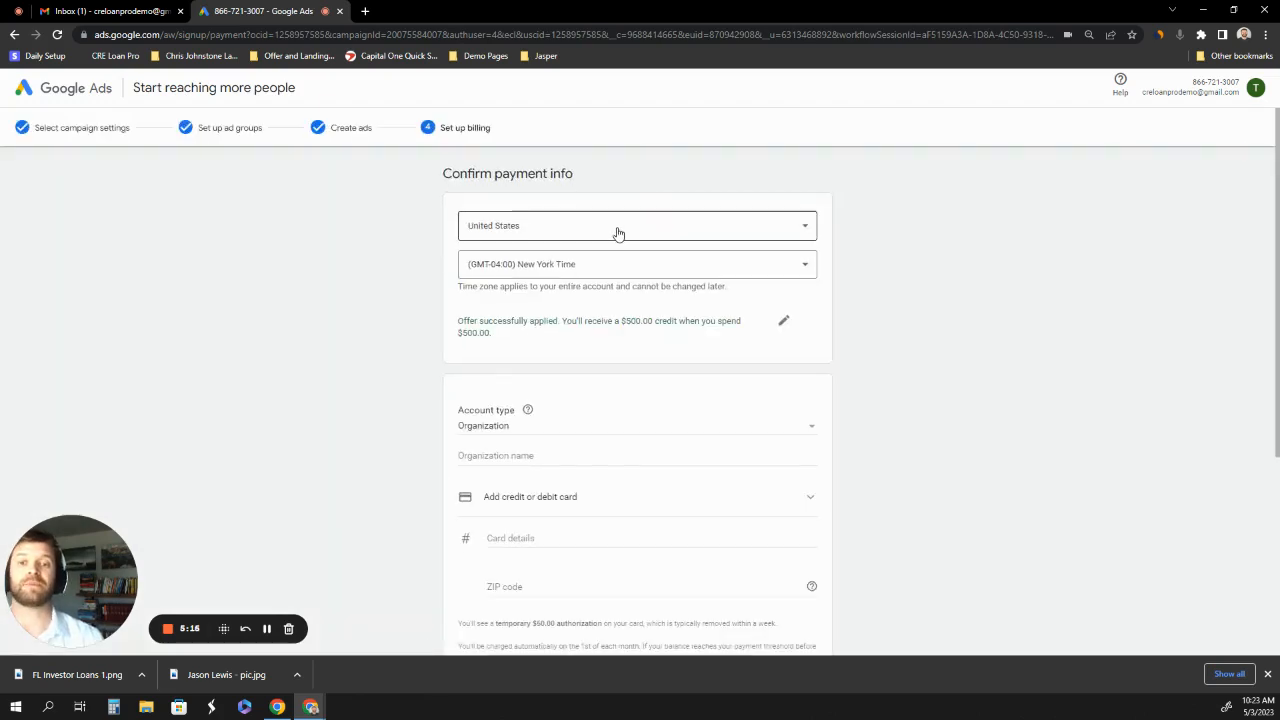
Review the billing setup, including the promotional offer, account type options, card and ZIP code fields, and the temporary authorization notice
scroll(618, 233, down, 1)
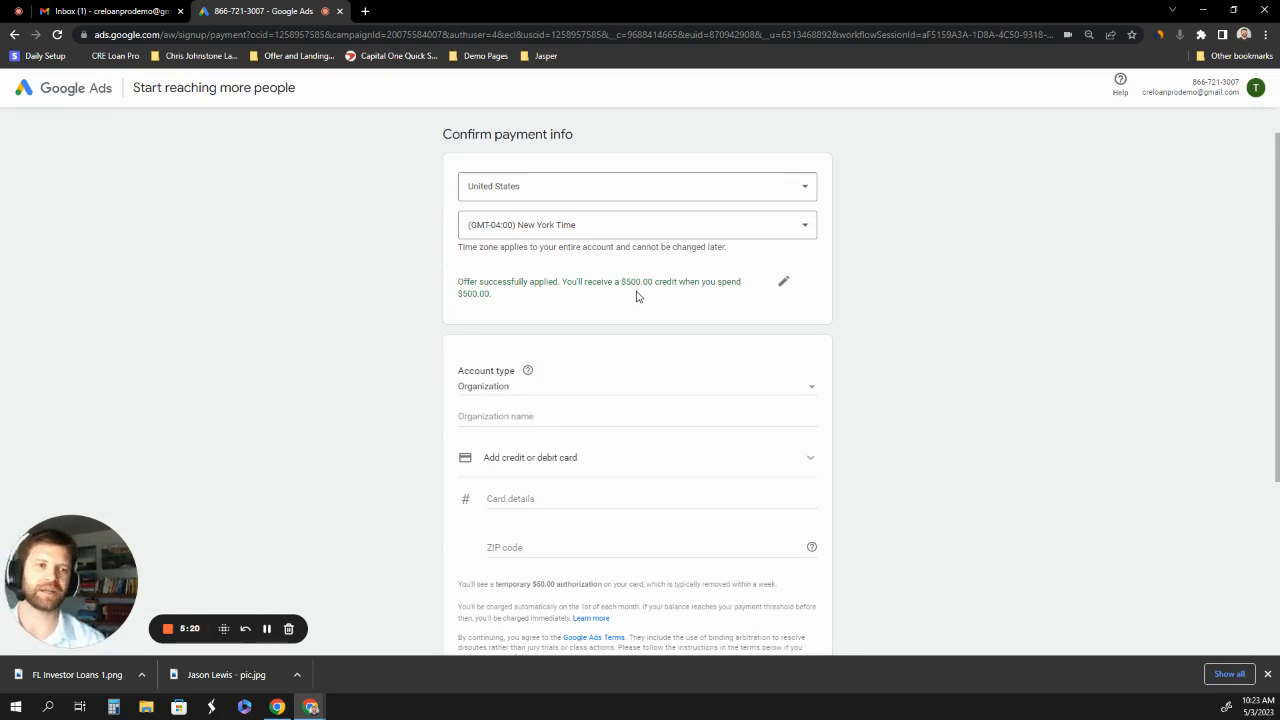
scroll(636, 296, down, 1)
scroll(614, 302, up, 2)
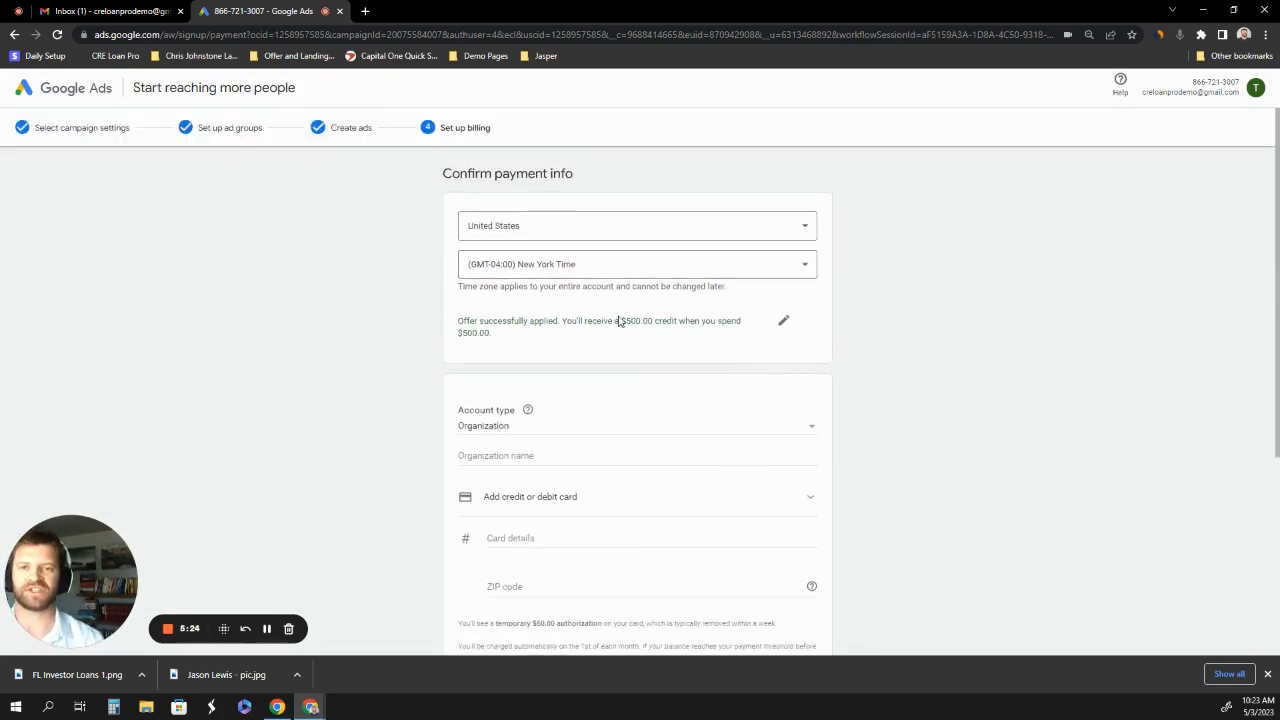
scroll(622, 320, down, 3)
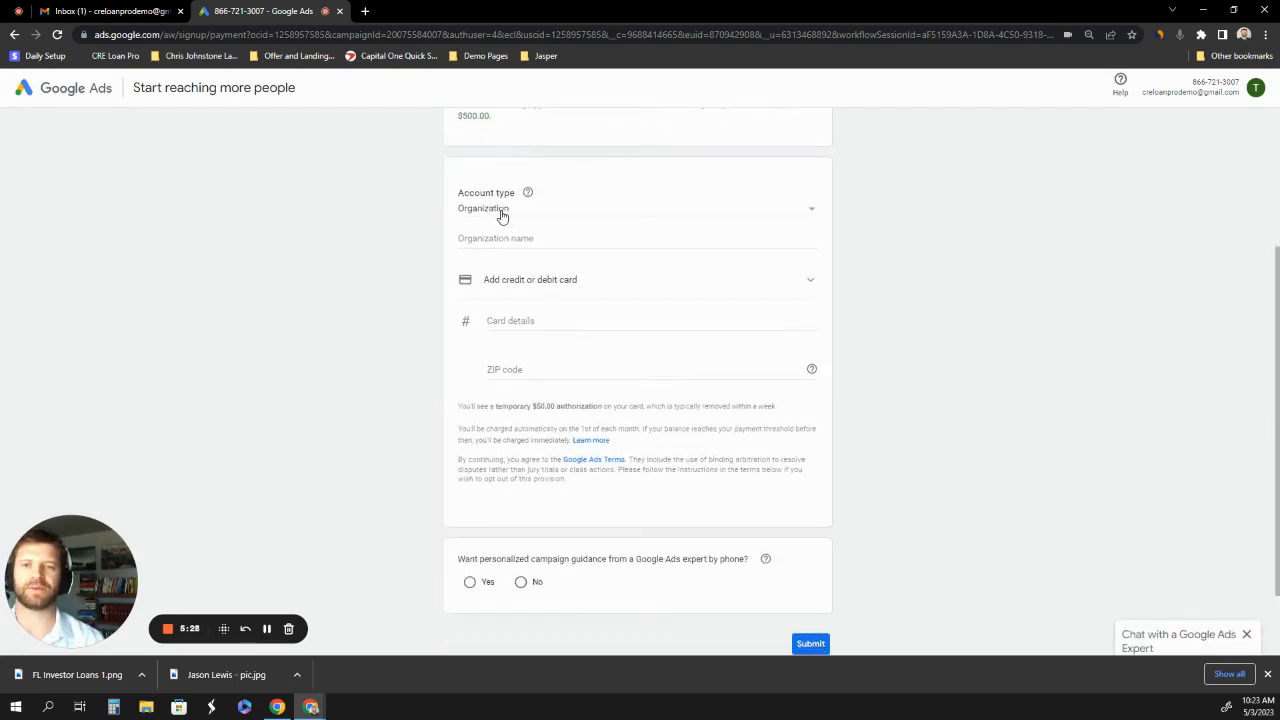
mouse_move(528, 194)
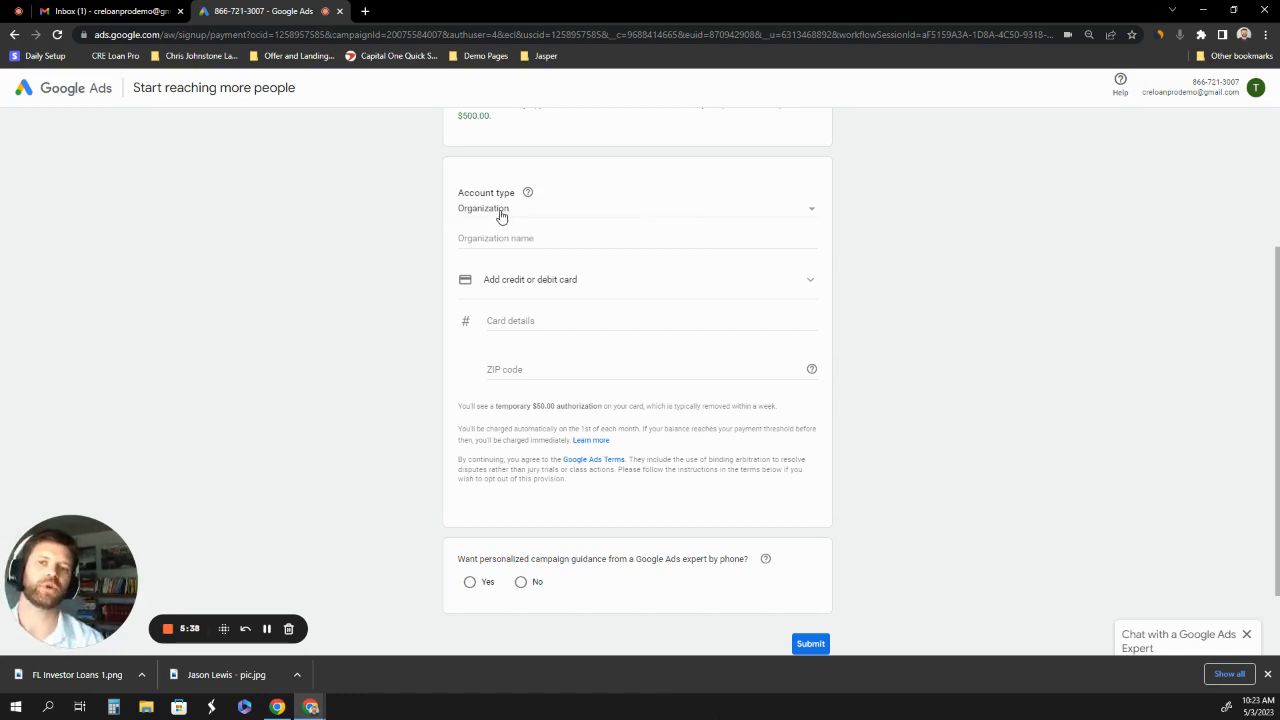
click(500, 210)
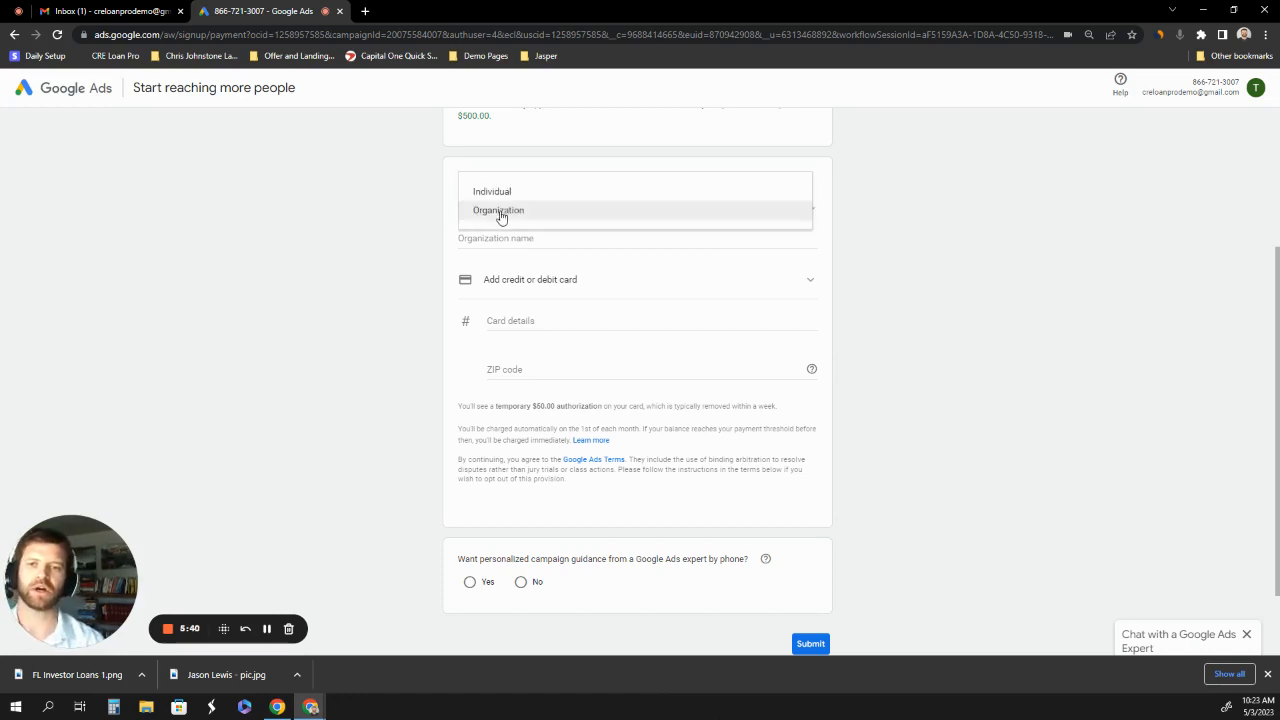
click(382, 214)
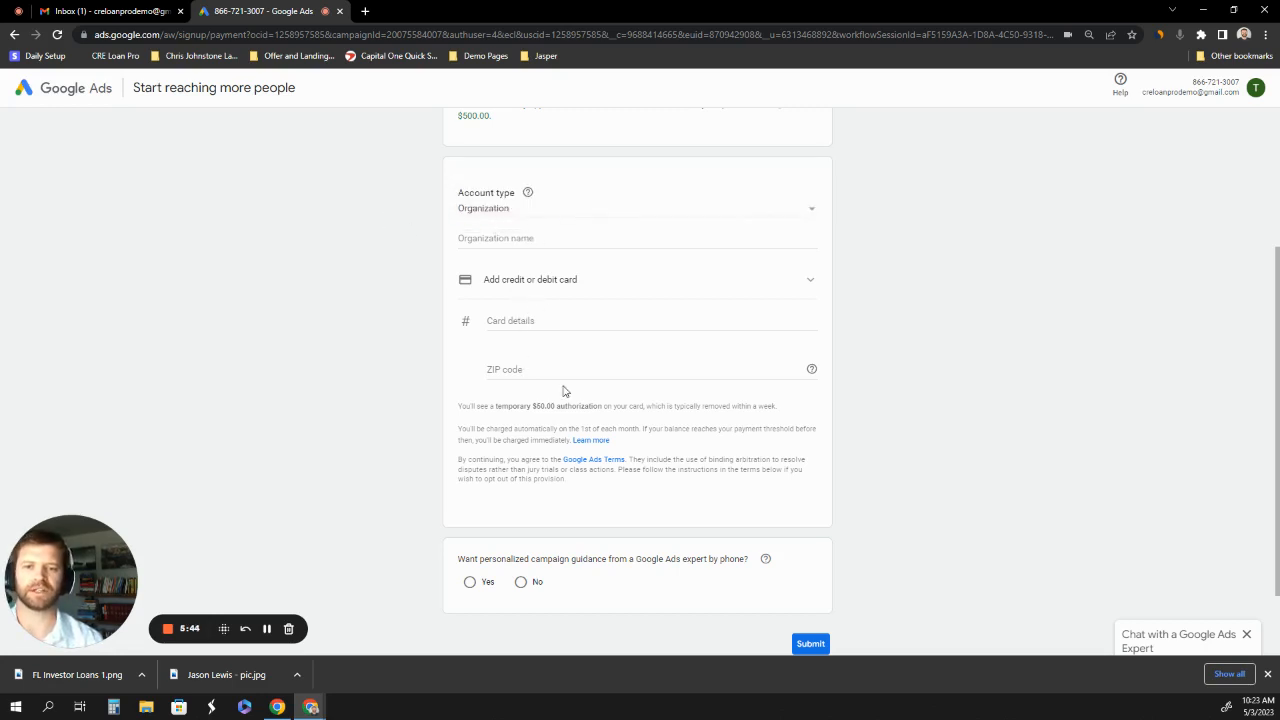
scroll(610, 305, down, 2)
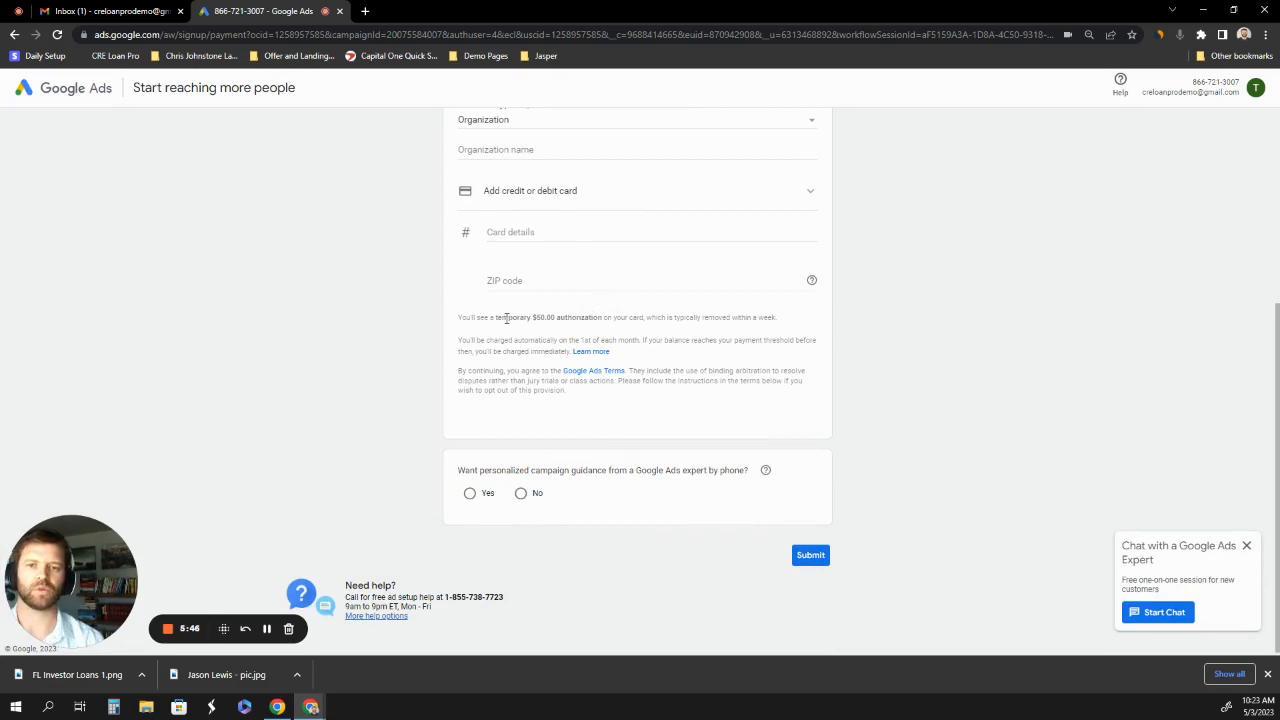
drag(507, 317, 607, 318)
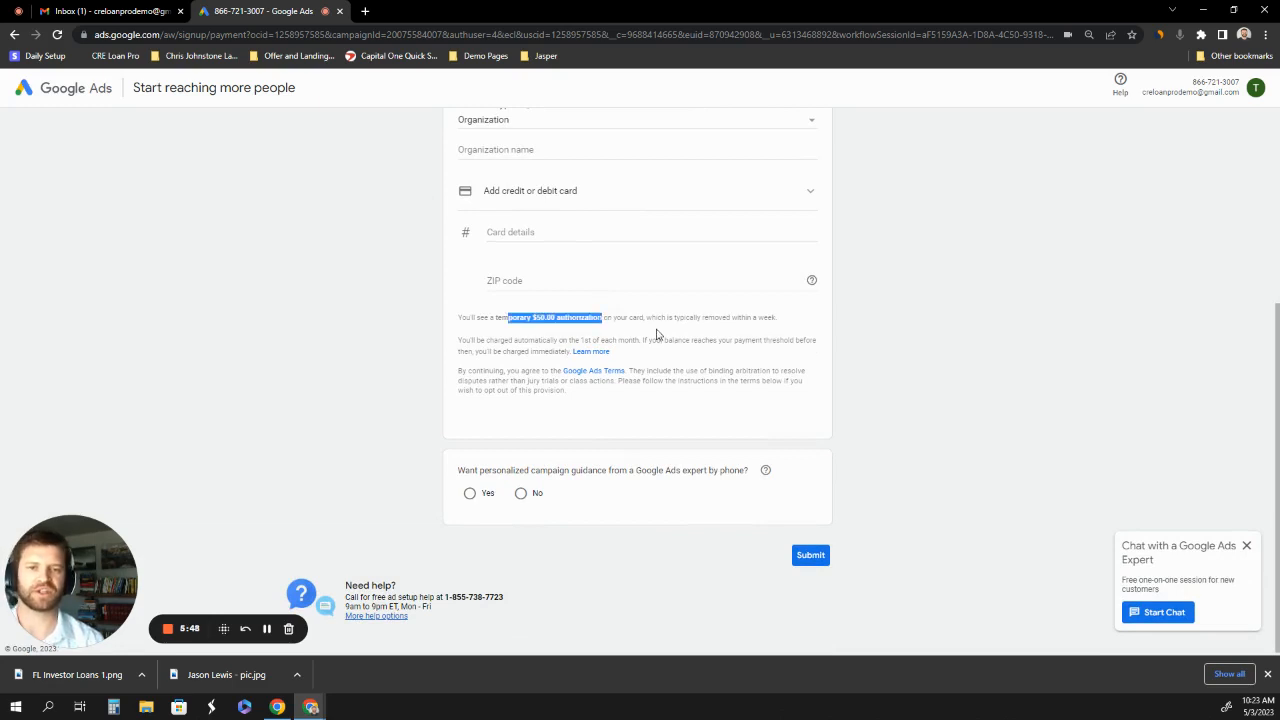
click(657, 334)
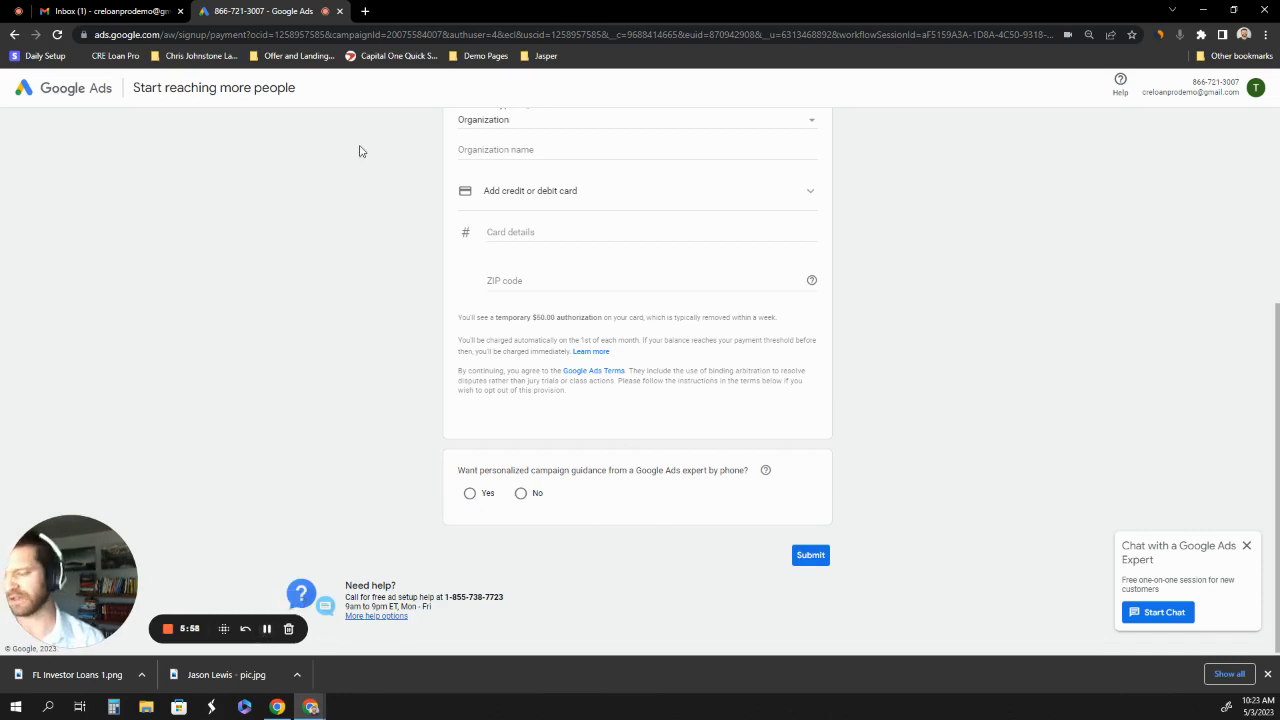
click(266, 628)
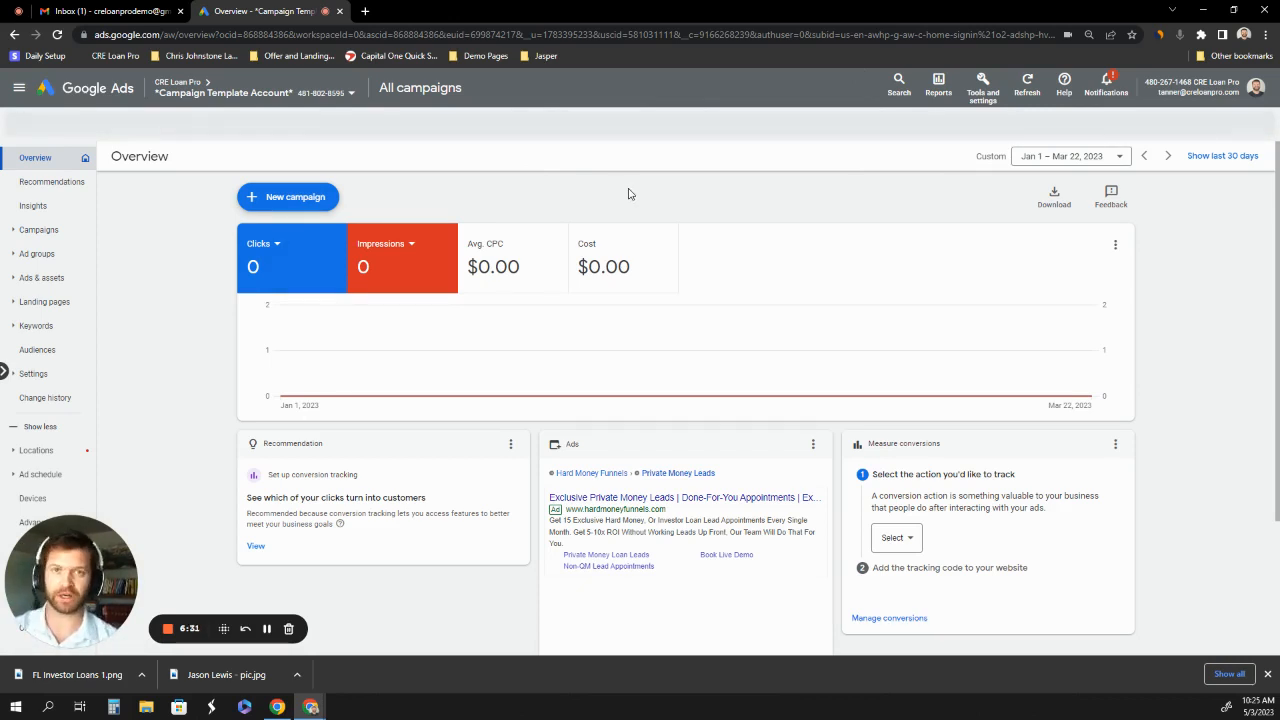
Open the campaigns list of the Campaign Template Account
click(40, 231)
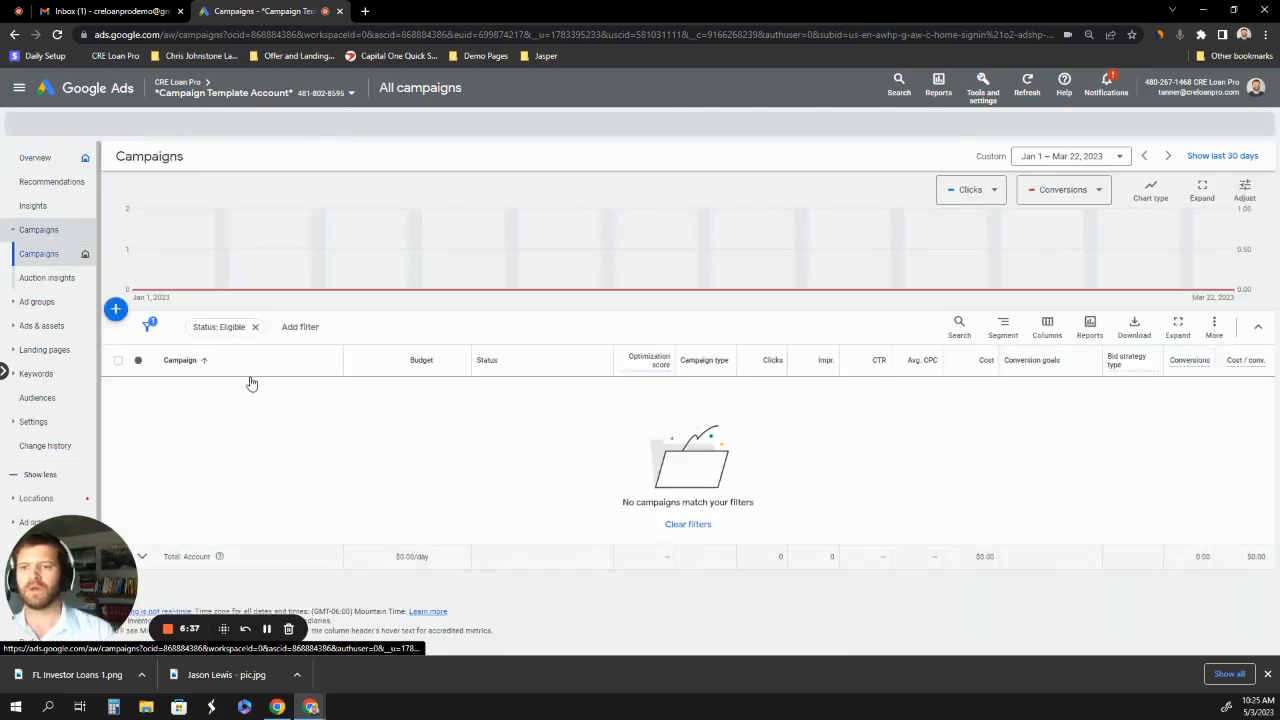